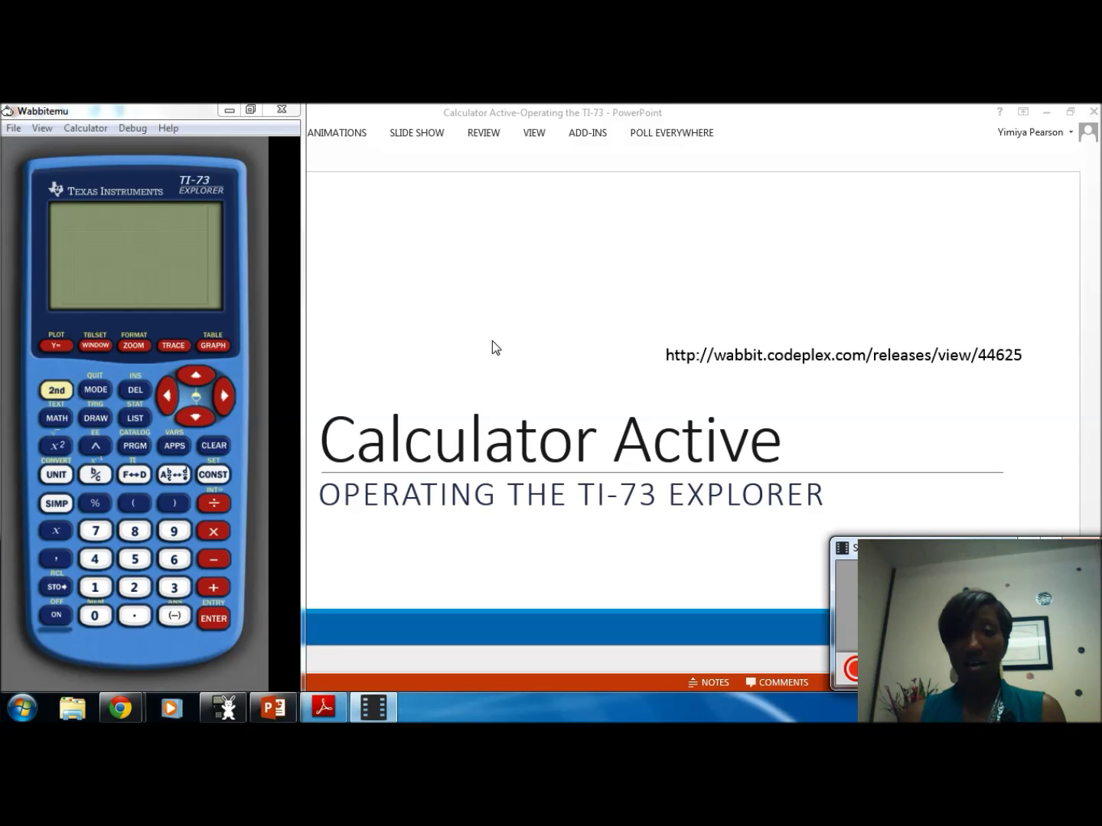
Return from the PowerPoint slide to Wabbitemu and switch the TI-73 on
{"action": "left_click", "coordinate": [502, 331]}
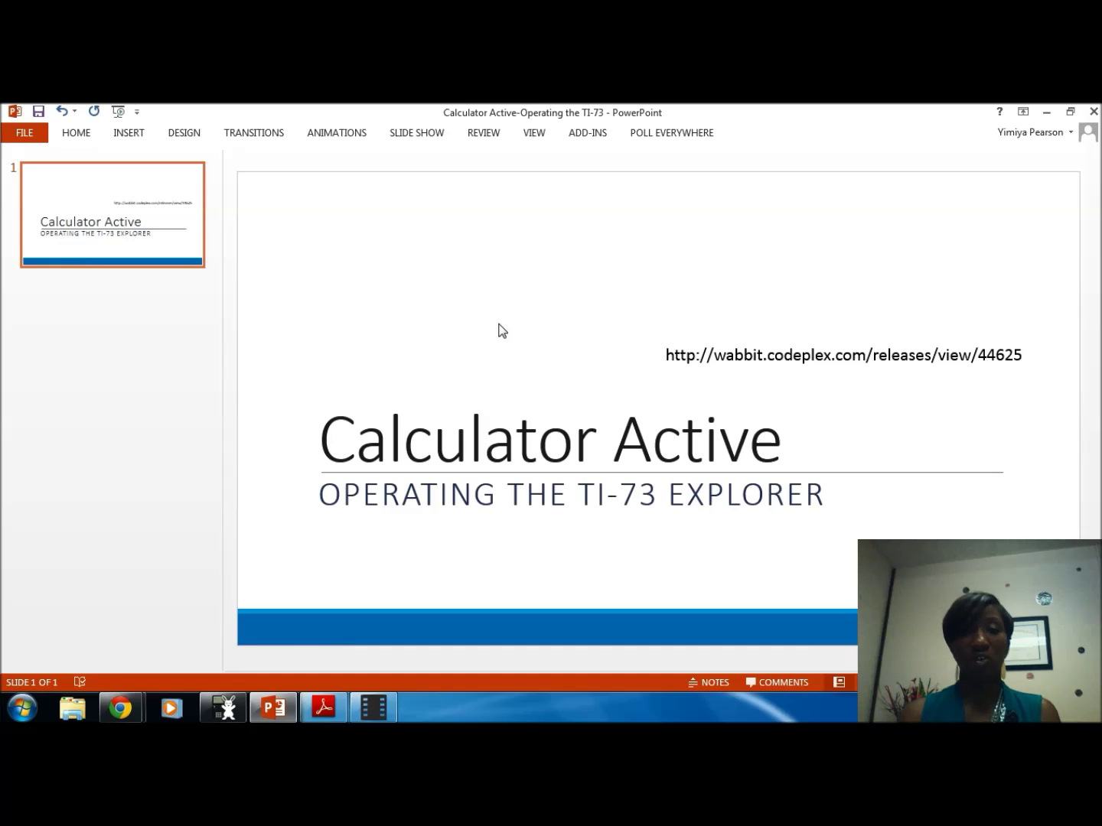
{"action": "left_click", "coordinate": [242, 705]}
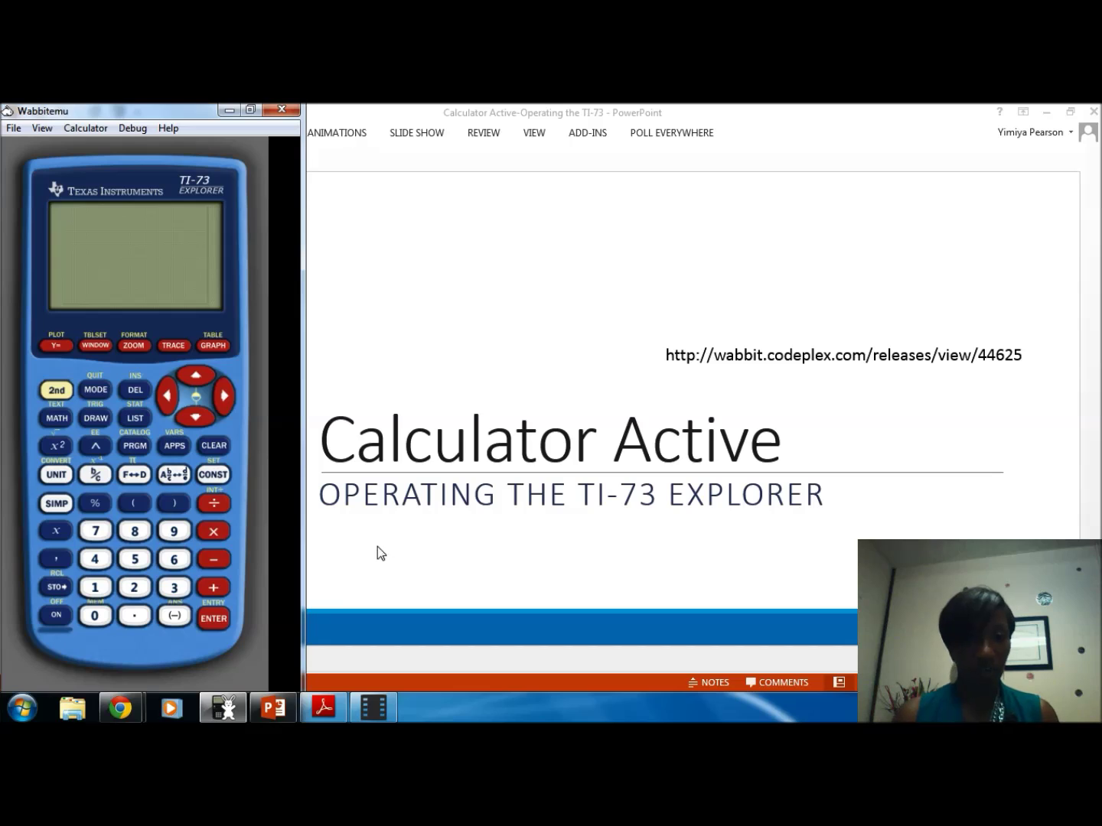
{"action": "left_click", "coordinate": [52, 616]}
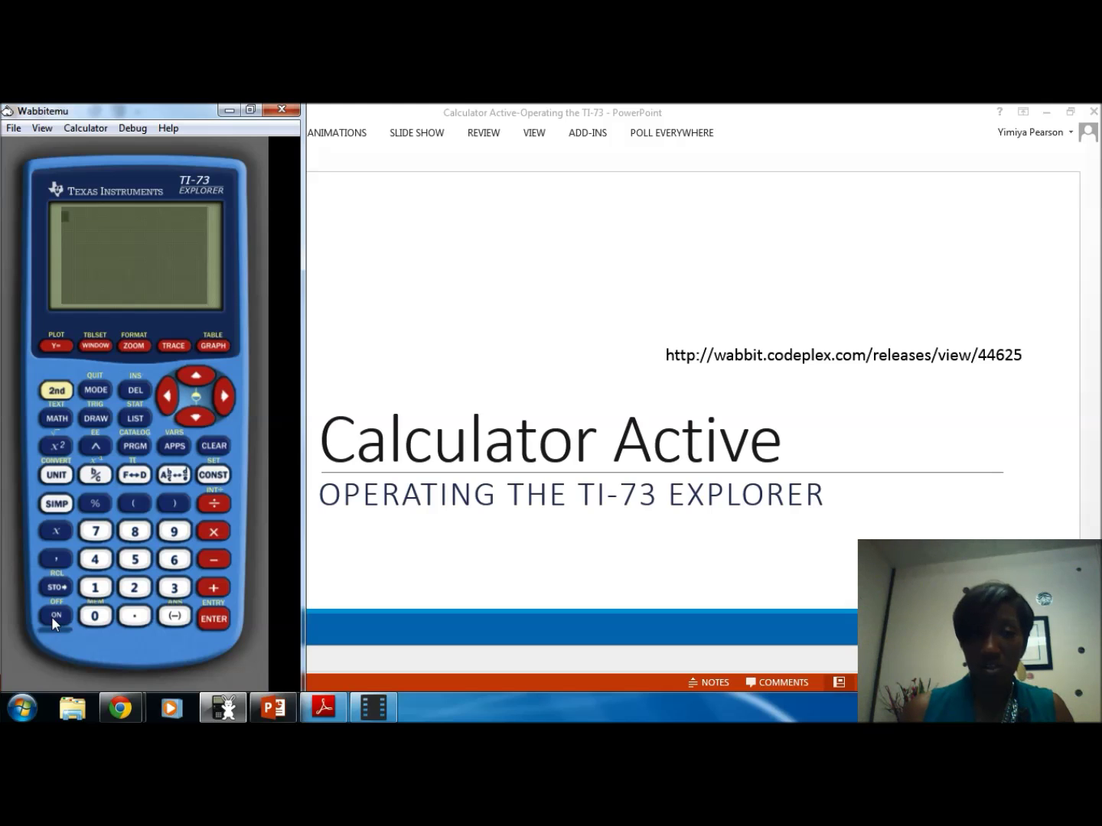
Turn the TI-73 off with 2nd+ON, then power it back on with ON
{"action": "left_click", "coordinate": [52, 617]}
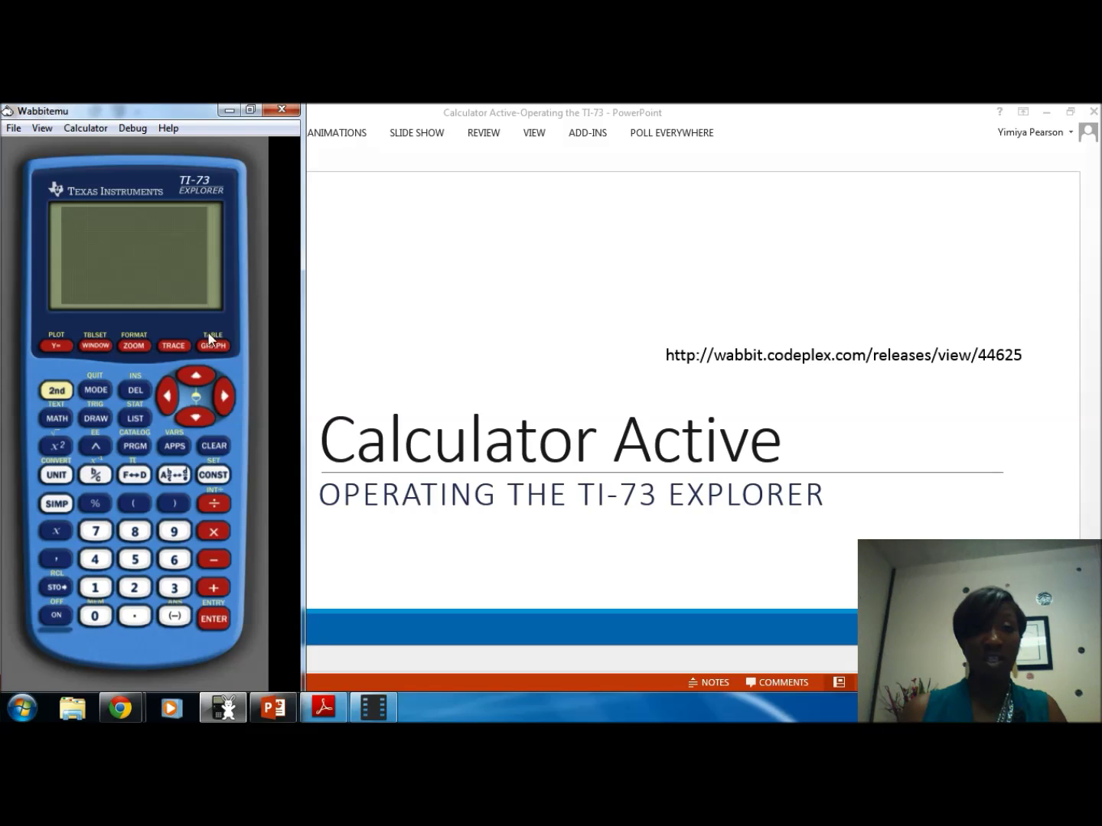
{"action": "left_click", "coordinate": [56, 393]}
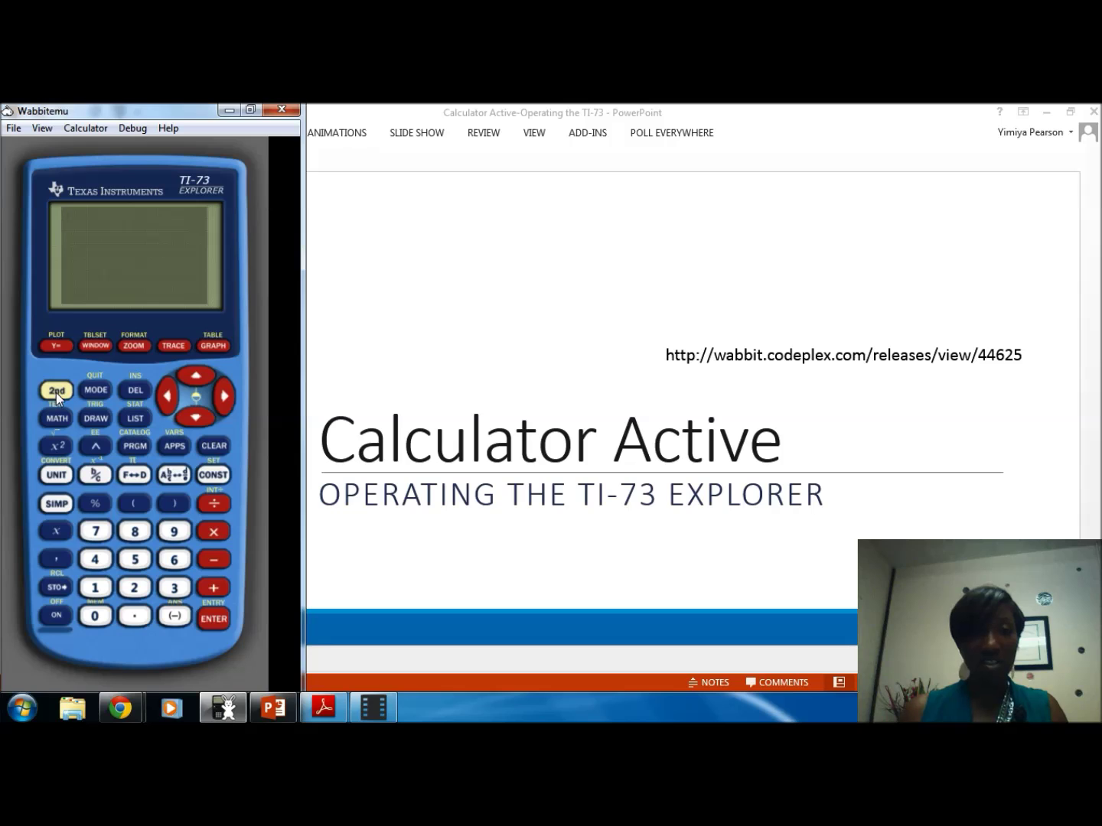
{"action": "left_click", "coordinate": [54, 393]}
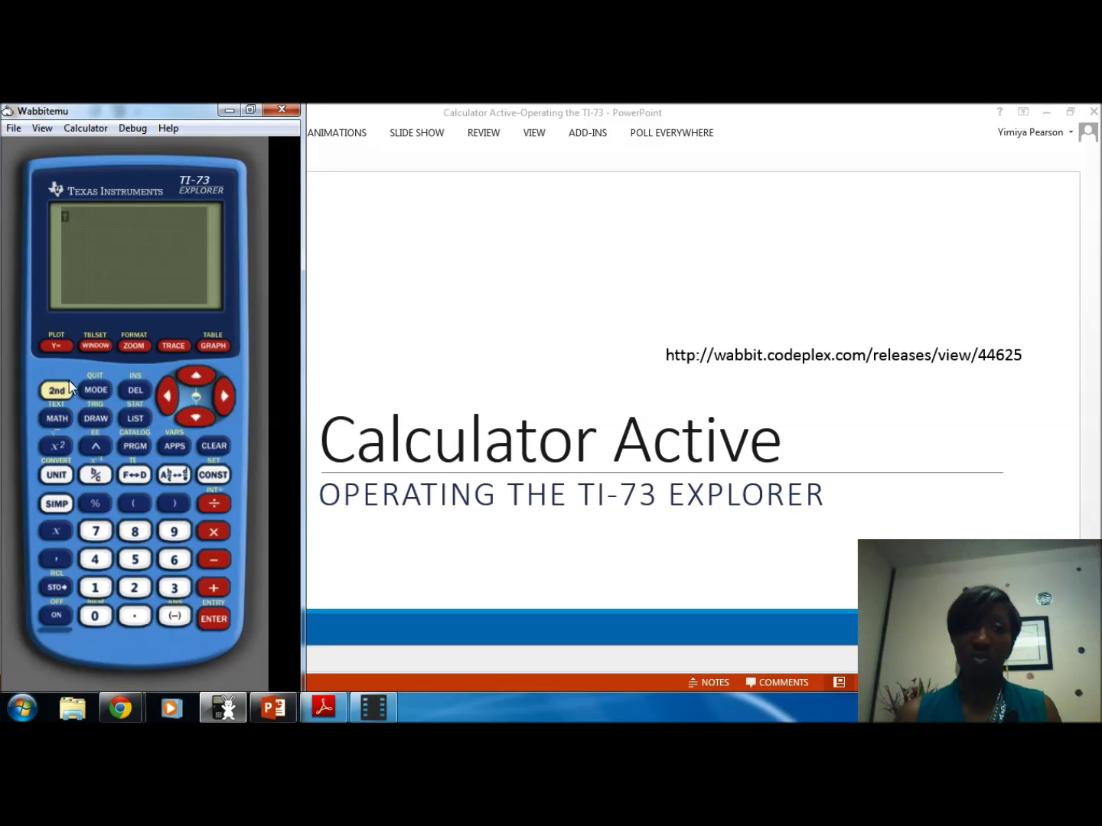
{"action": "left_click", "coordinate": [49, 610]}
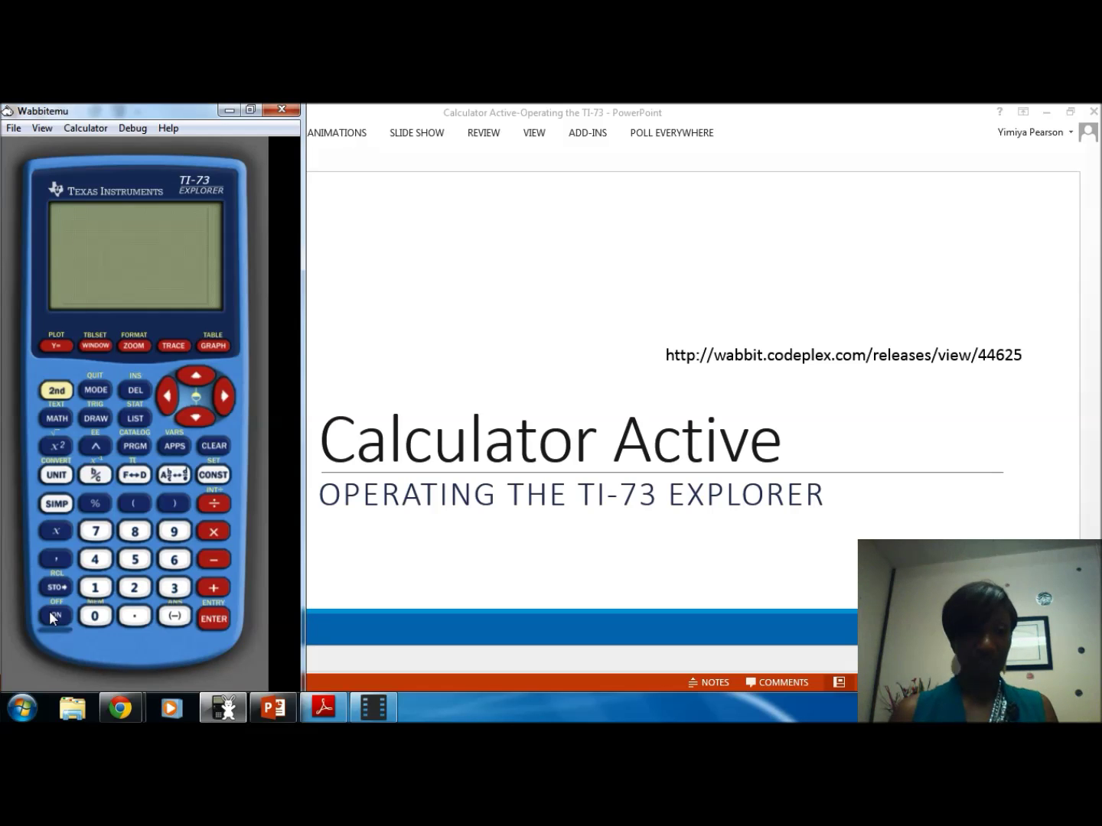
{"action": "left_click", "coordinate": [46, 613]}
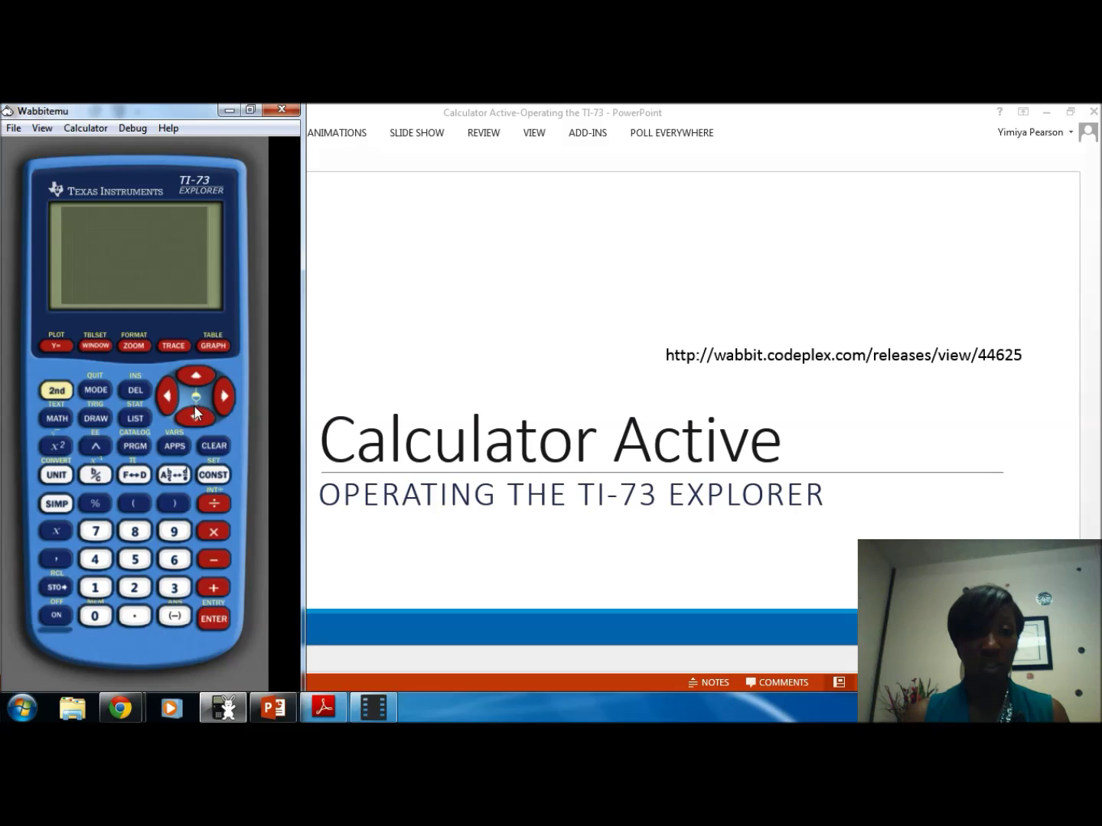
Darken the TI-73 display several steps using 2nd+up arrow
{"action": "left_click", "coordinate": [54, 393]}
{"action": "left_click", "coordinate": [195, 376]}
{"action": "left_click", "coordinate": [53, 392]}
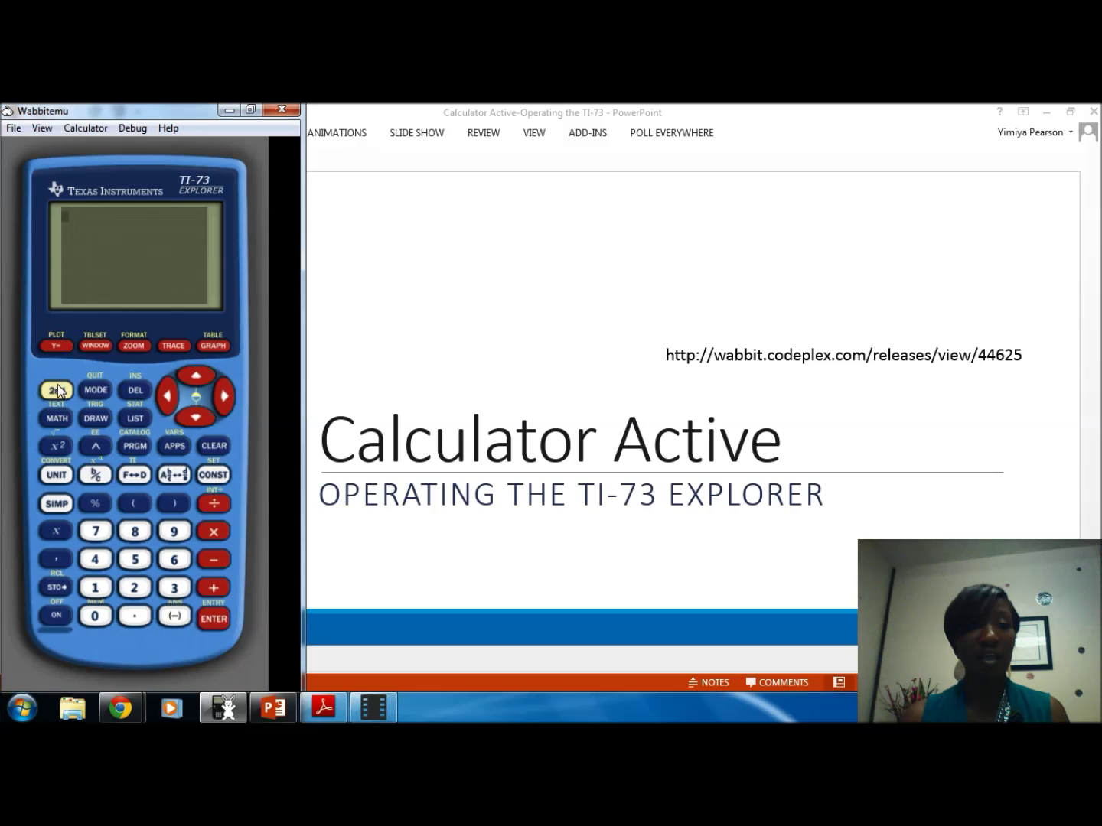
{"action": "left_click", "coordinate": [186, 374]}
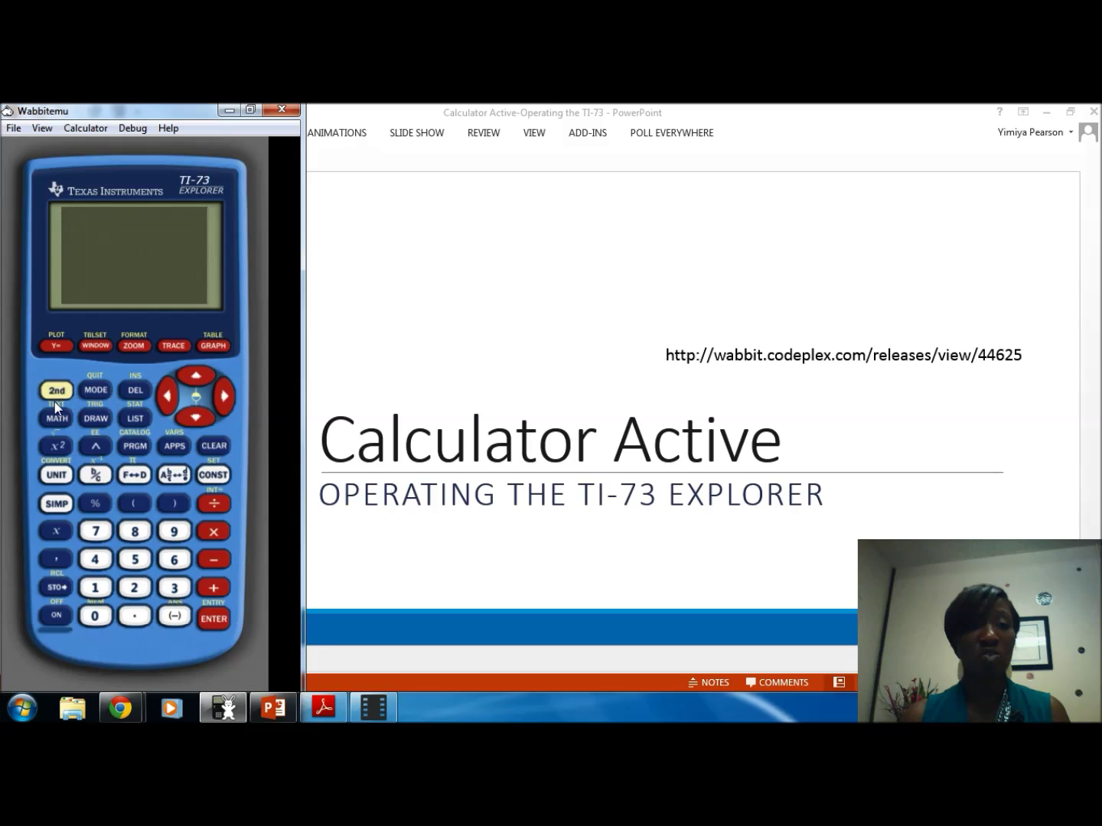
{"action": "left_click", "coordinate": [51, 393]}
{"action": "left_click", "coordinate": [194, 375]}
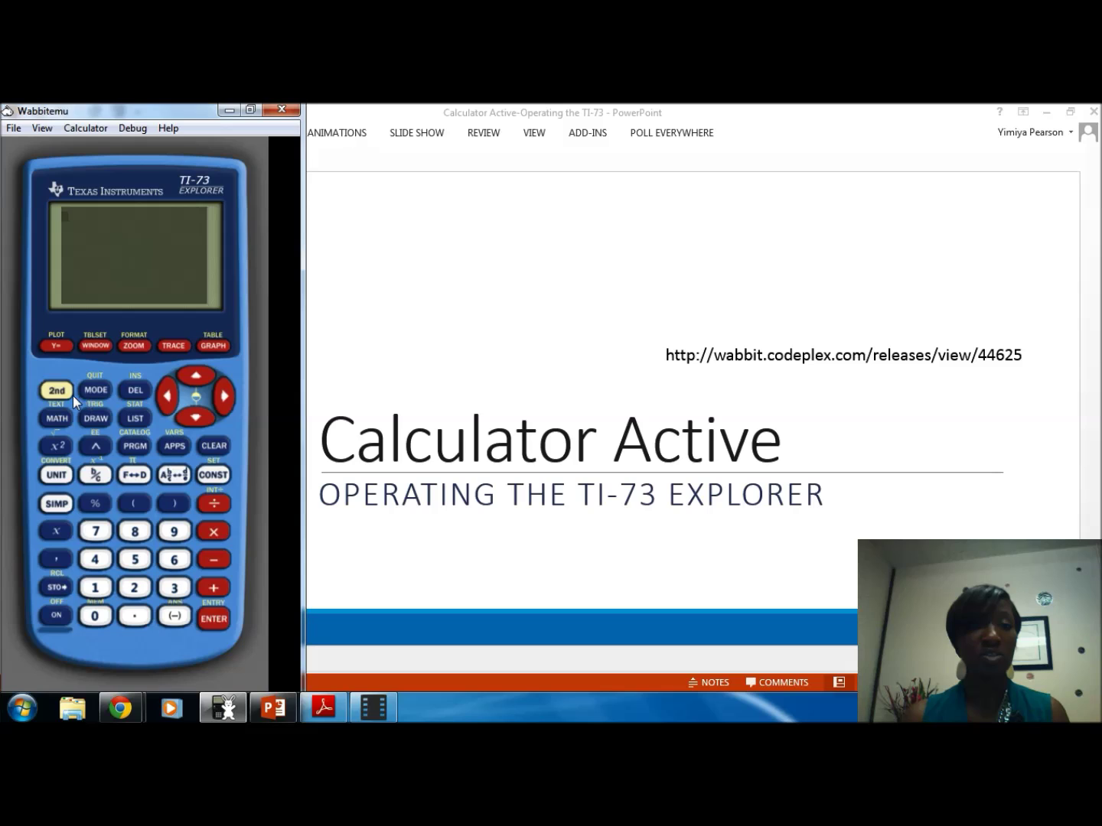
{"action": "left_click", "coordinate": [199, 377]}
{"action": "left_click", "coordinate": [55, 391]}
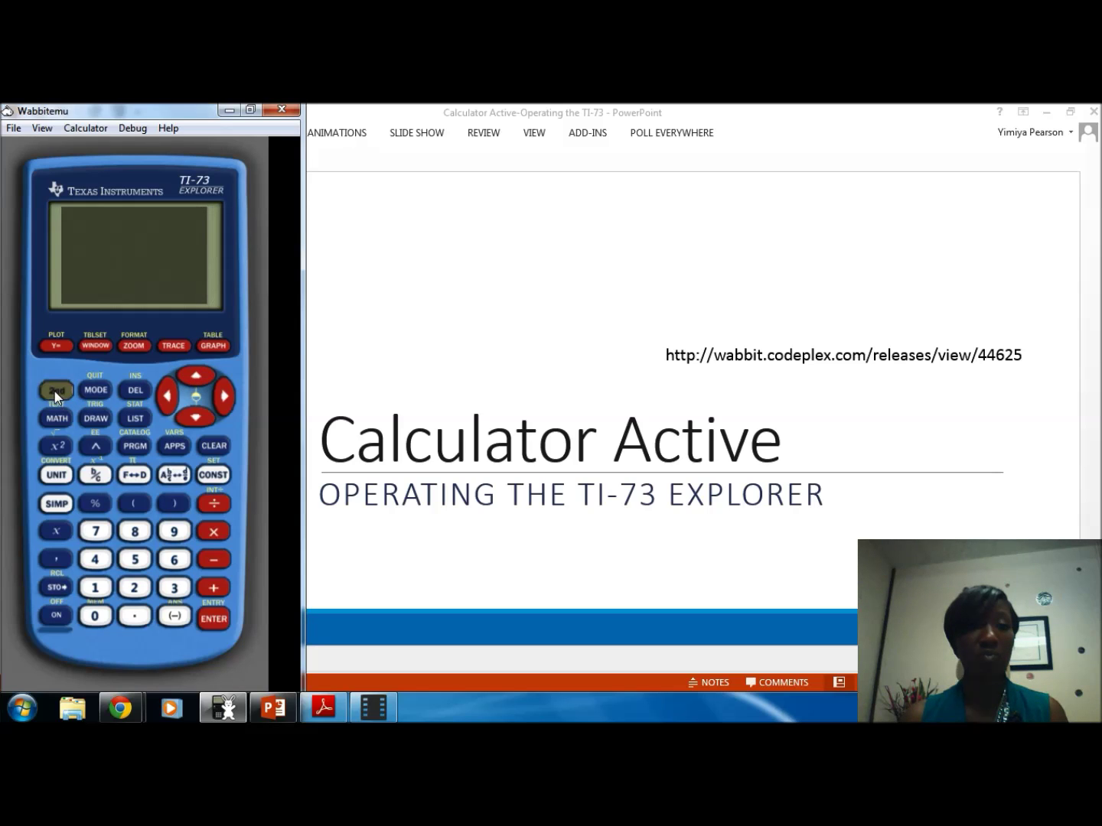
{"action": "left_click", "coordinate": [194, 374]}
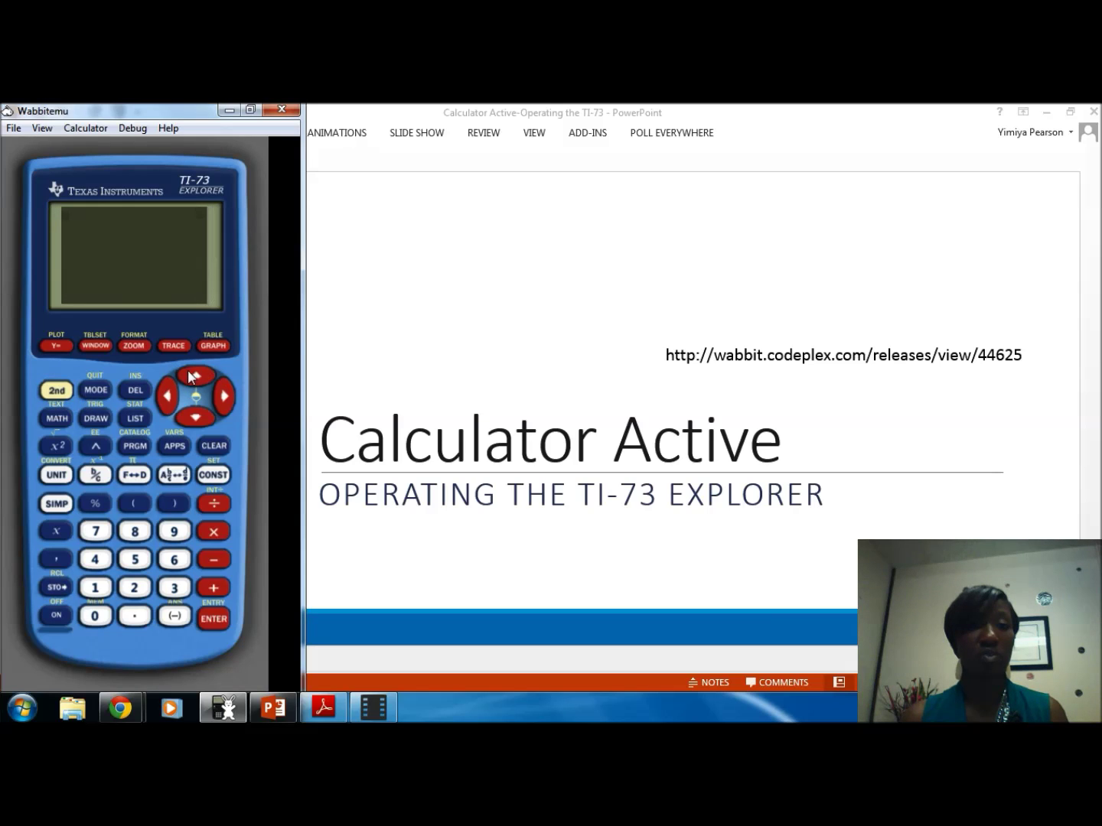
Lighten the display back to a normal level using 2nd+down arrow
{"action": "left_click", "coordinate": [58, 389]}
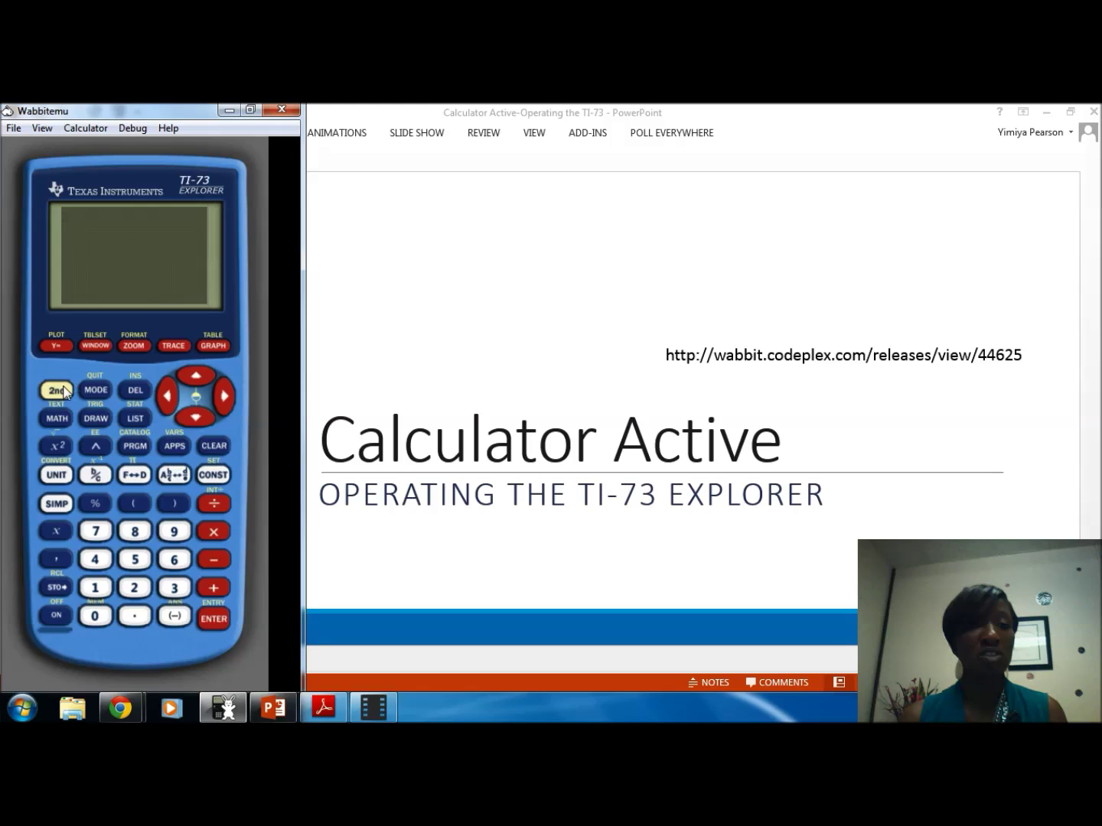
{"action": "left_click", "coordinate": [183, 419]}
{"action": "left_click", "coordinate": [57, 390]}
{"action": "left_click", "coordinate": [195, 419]}
{"action": "left_click", "coordinate": [56, 390]}
{"action": "left_click", "coordinate": [183, 411]}
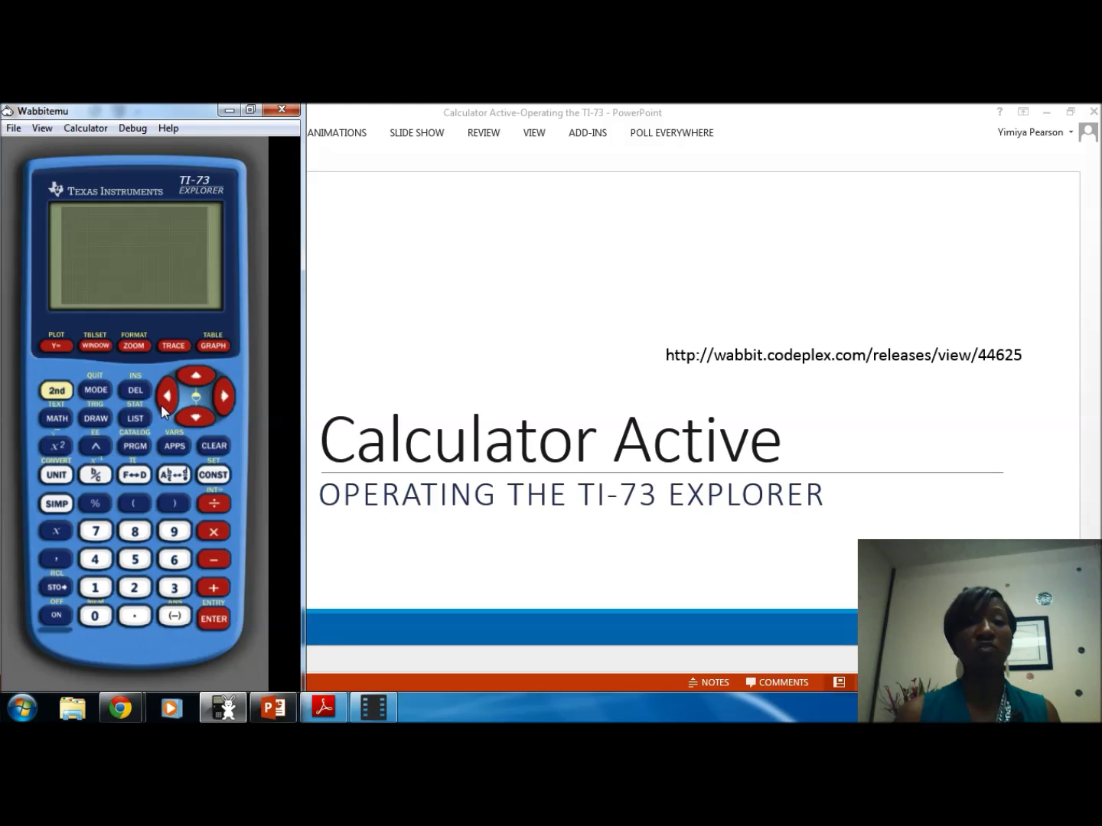
{"action": "left_click", "coordinate": [58, 389]}
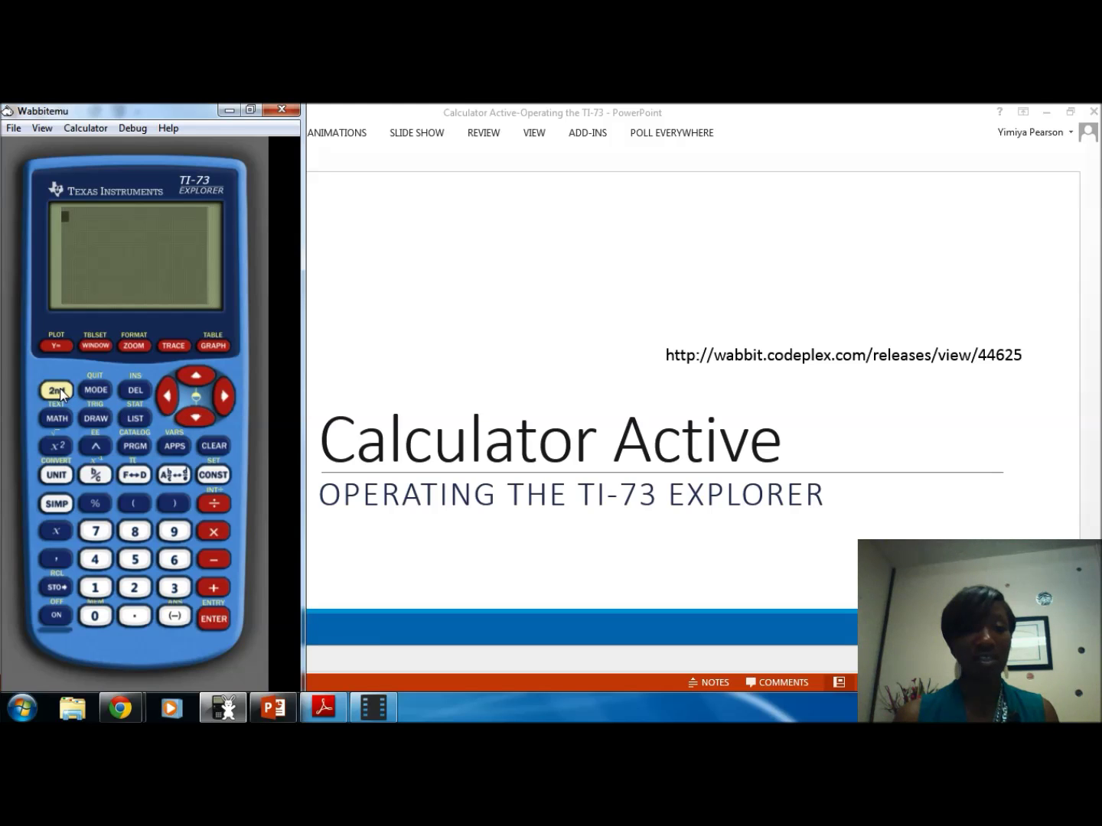
{"action": "left_click", "coordinate": [198, 420]}
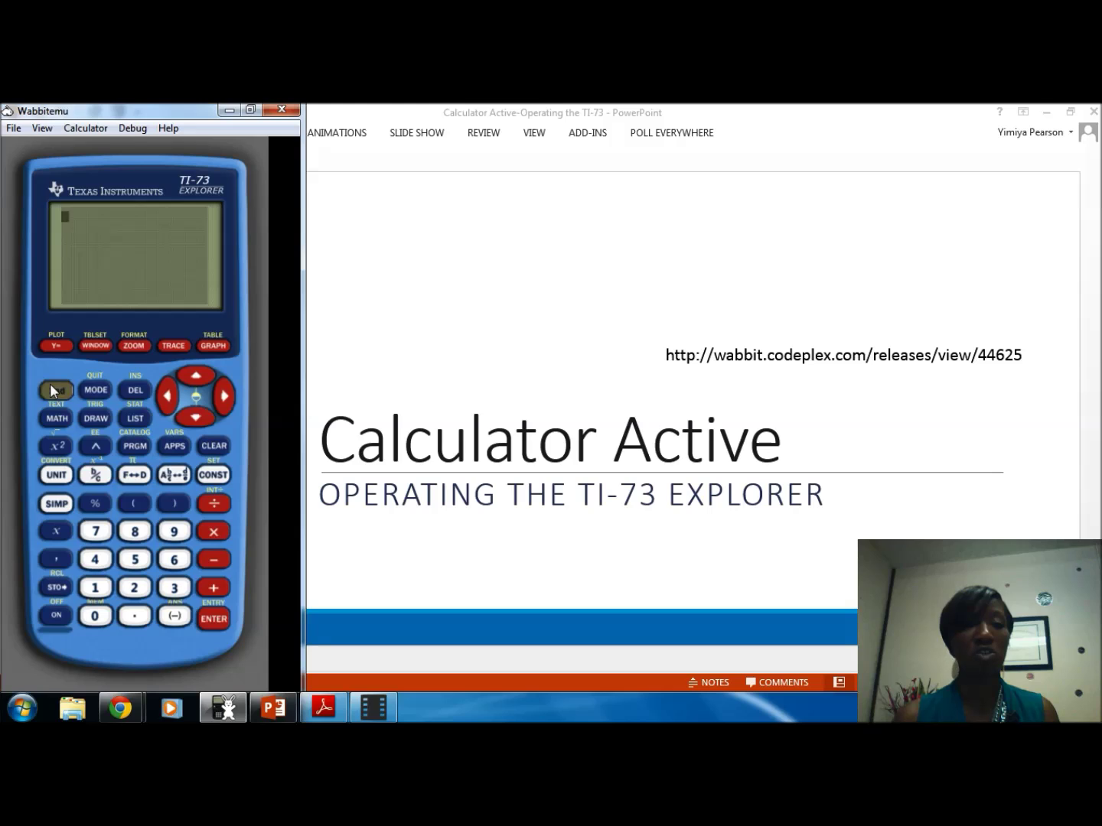
{"action": "left_click", "coordinate": [190, 416]}
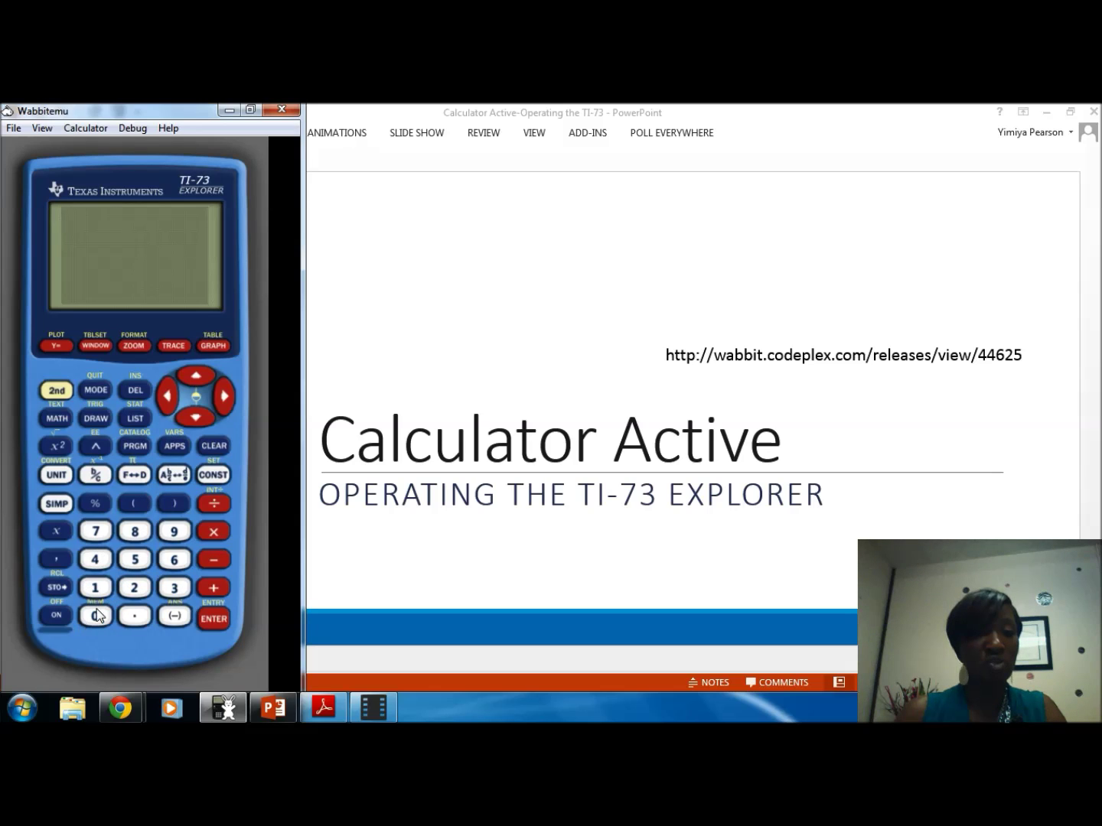
Evaluate (-)3−9 on the home screen to get -12
{"action": "left_click", "coordinate": [174, 617]}
{"action": "left_click", "coordinate": [175, 589]}
{"action": "left_click", "coordinate": [213, 561]}
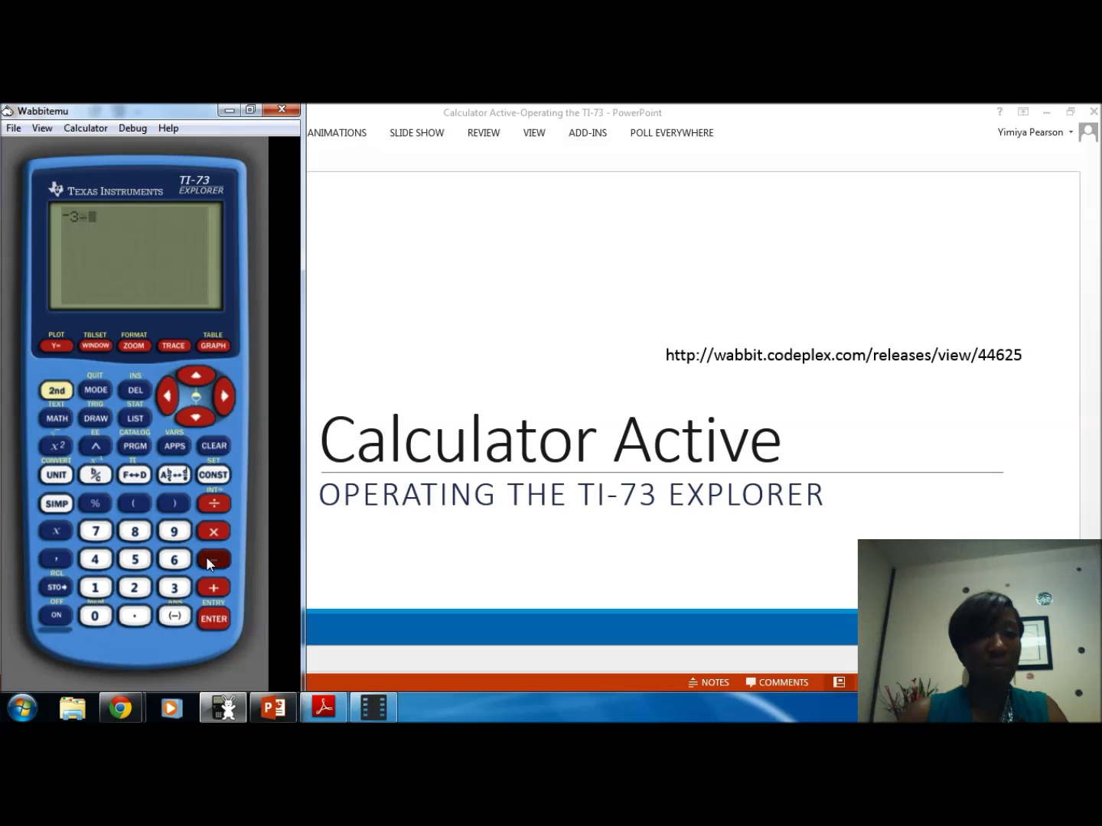
{"action": "left_click", "coordinate": [176, 533]}
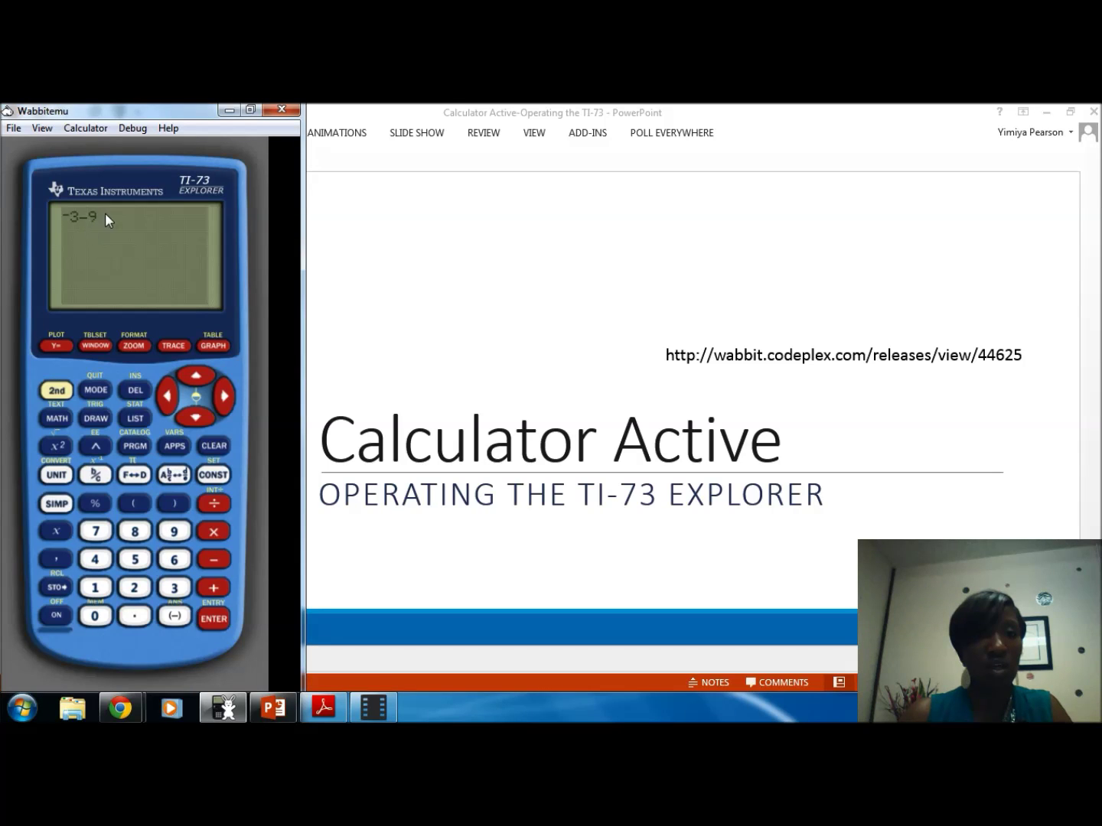
{"action": "left_click", "coordinate": [212, 620]}
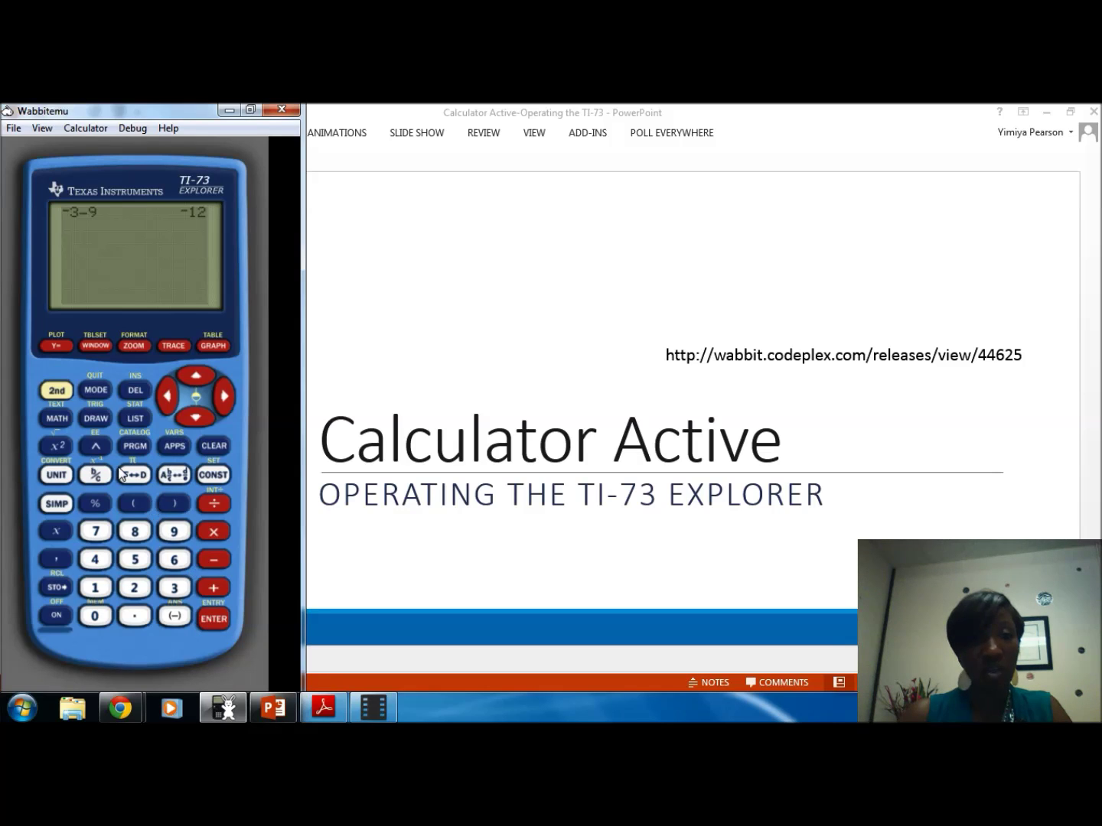
{"action": "left_click", "coordinate": [55, 392]}
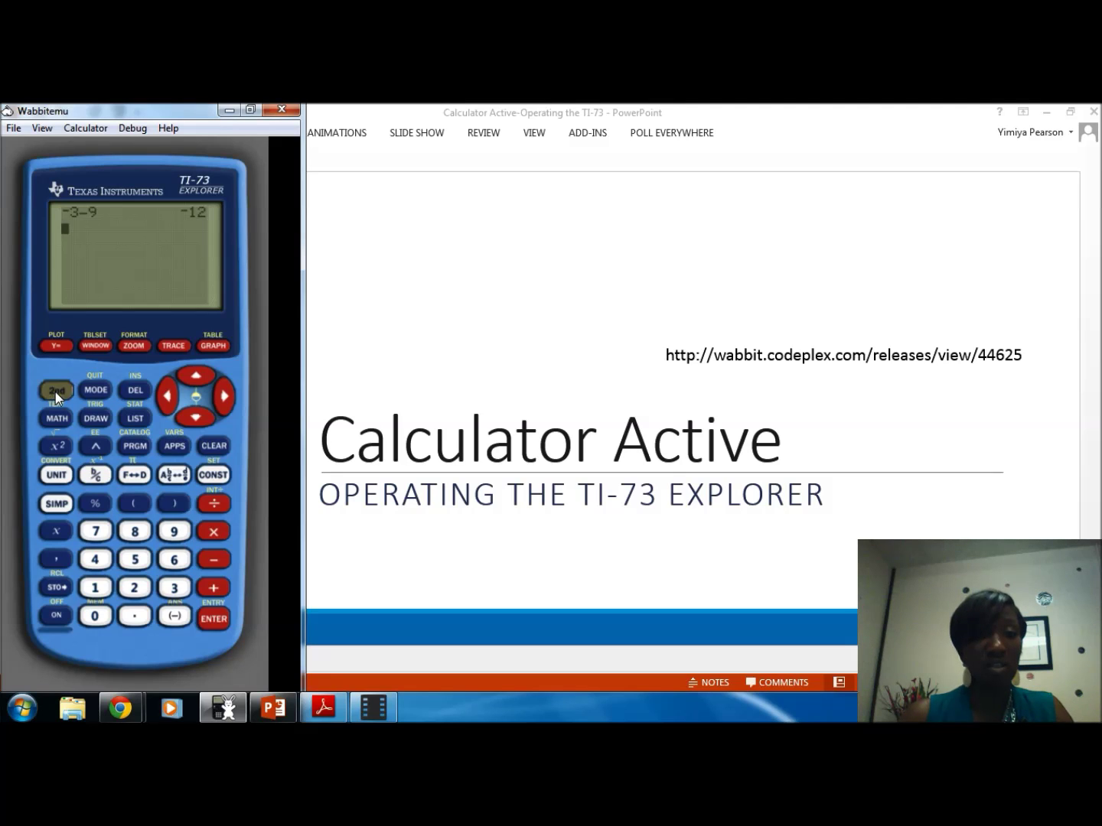
Recall -3-9, evaluate it twice more for -12, then clear the home screen
{"action": "left_click", "coordinate": [213, 623]}
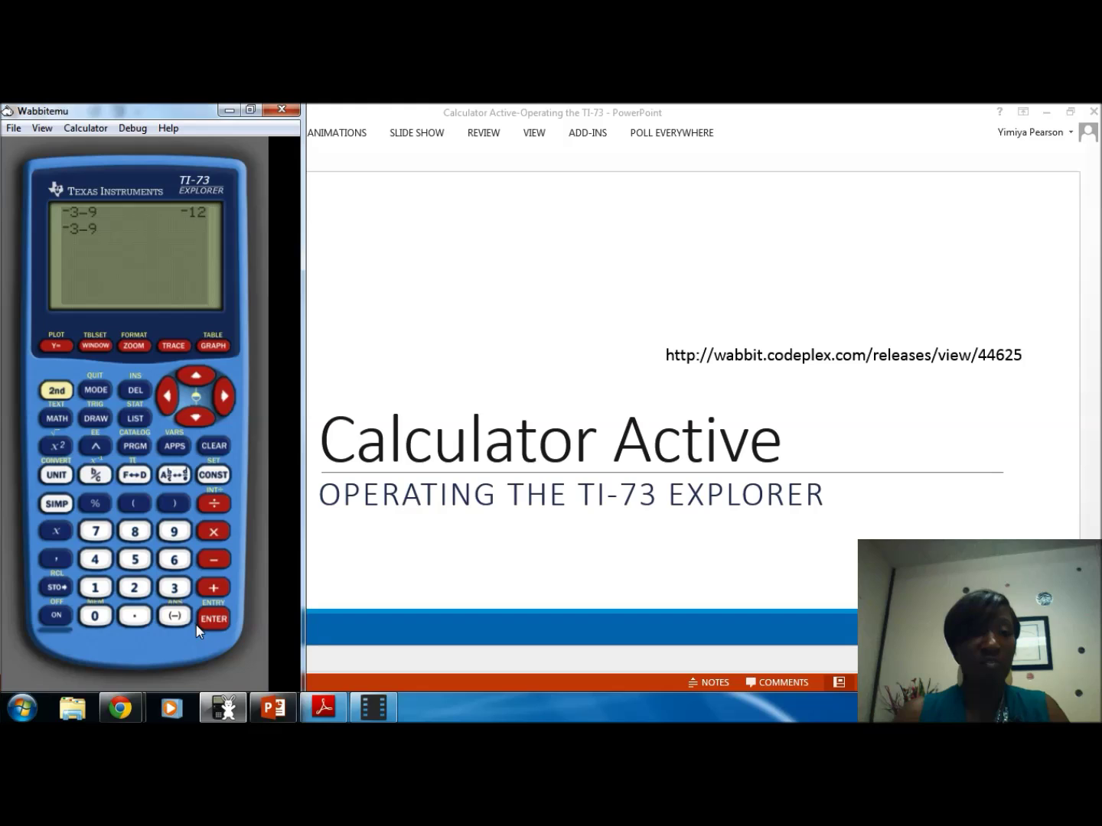
{"action": "left_click", "coordinate": [204, 621]}
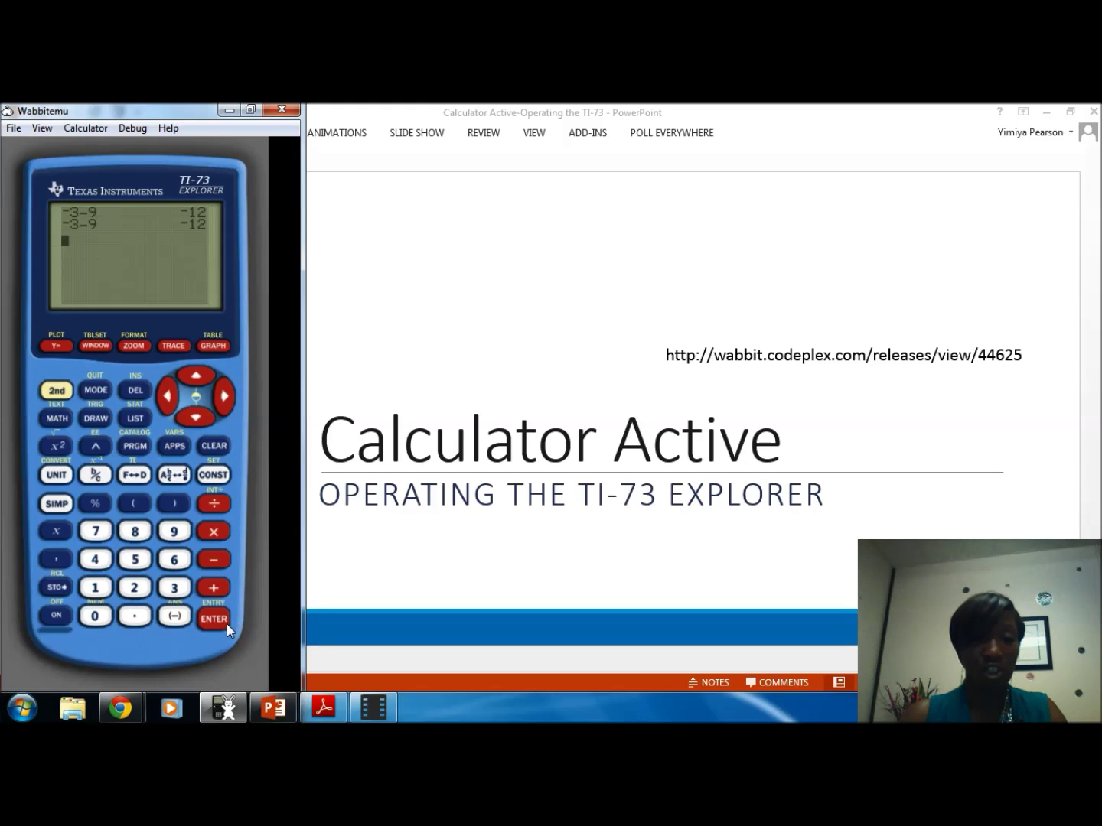
{"action": "left_click", "coordinate": [206, 618]}
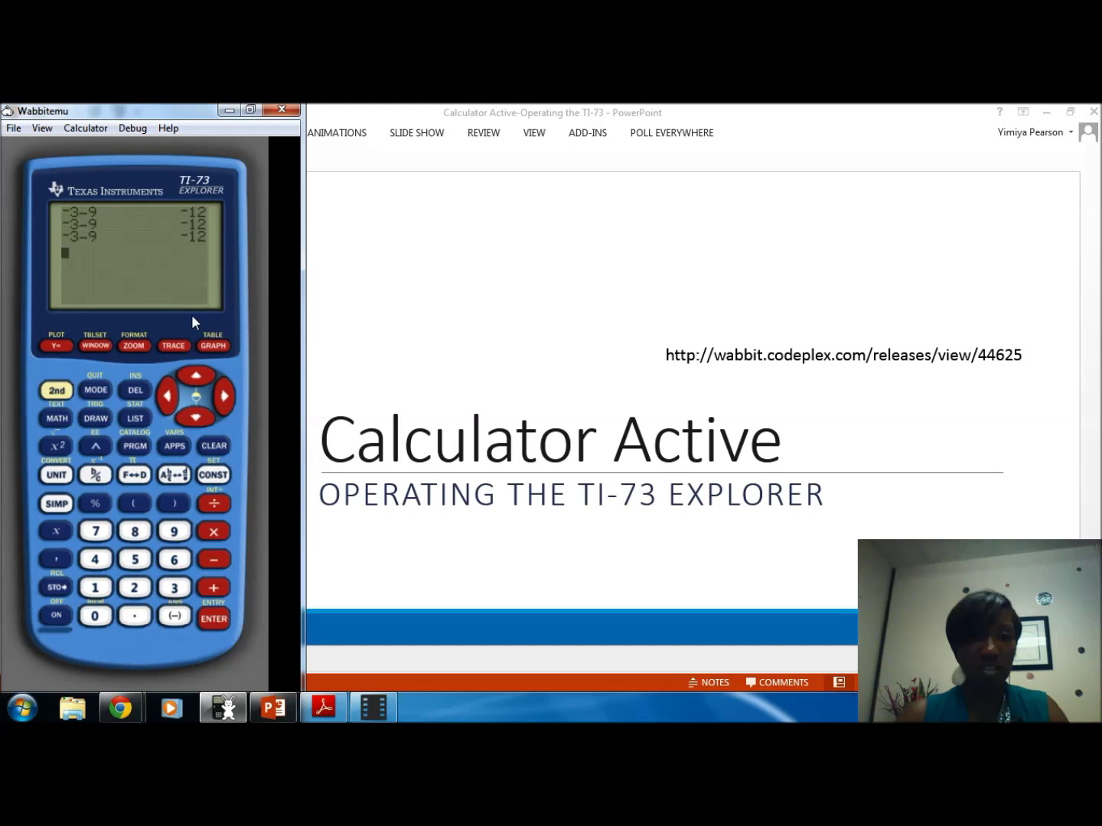
{"action": "left_click", "coordinate": [221, 445]}
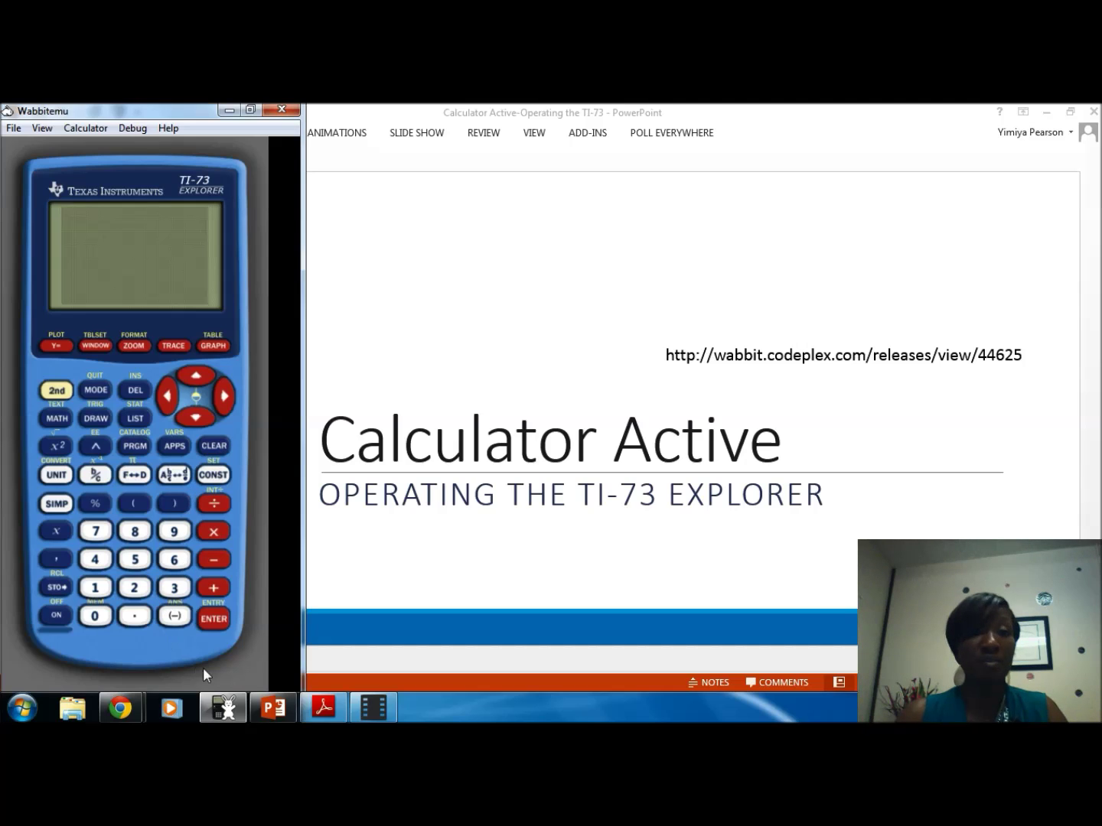
Enter 25÷5 and evaluate it to get 5
{"action": "left_click", "coordinate": [132, 588]}
{"action": "left_click", "coordinate": [133, 561]}
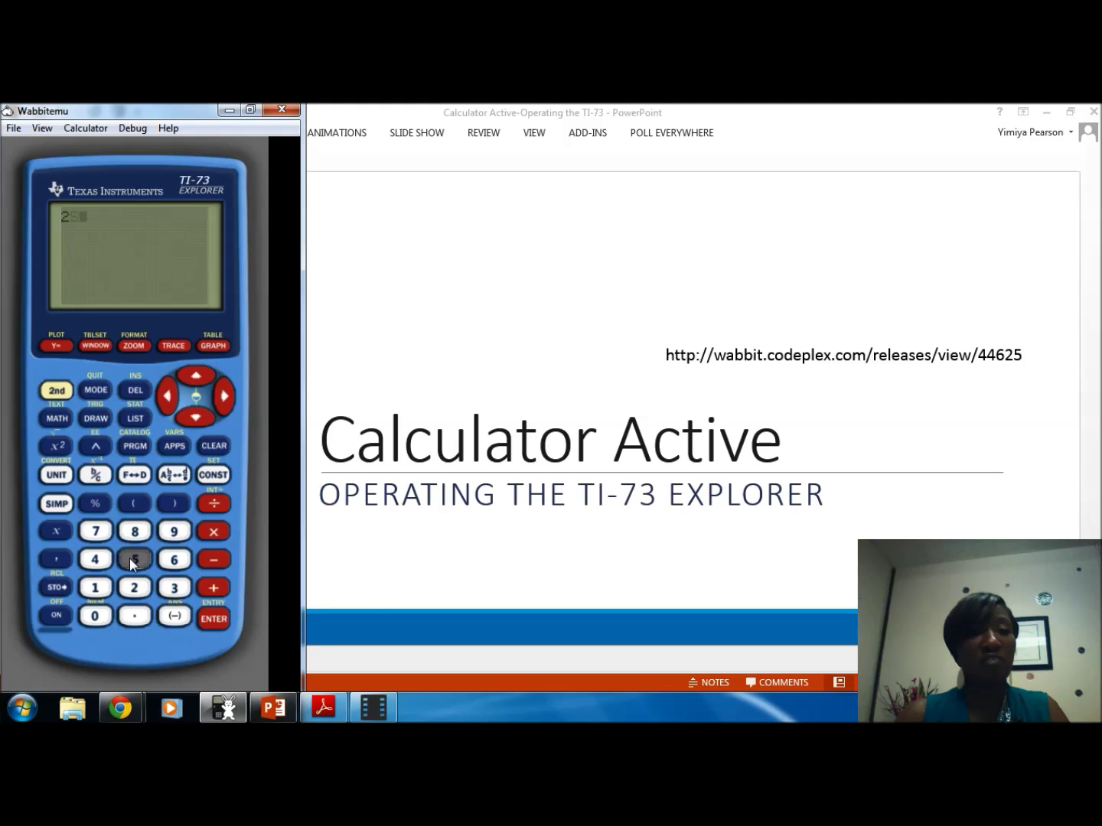
{"action": "left_click", "coordinate": [204, 508]}
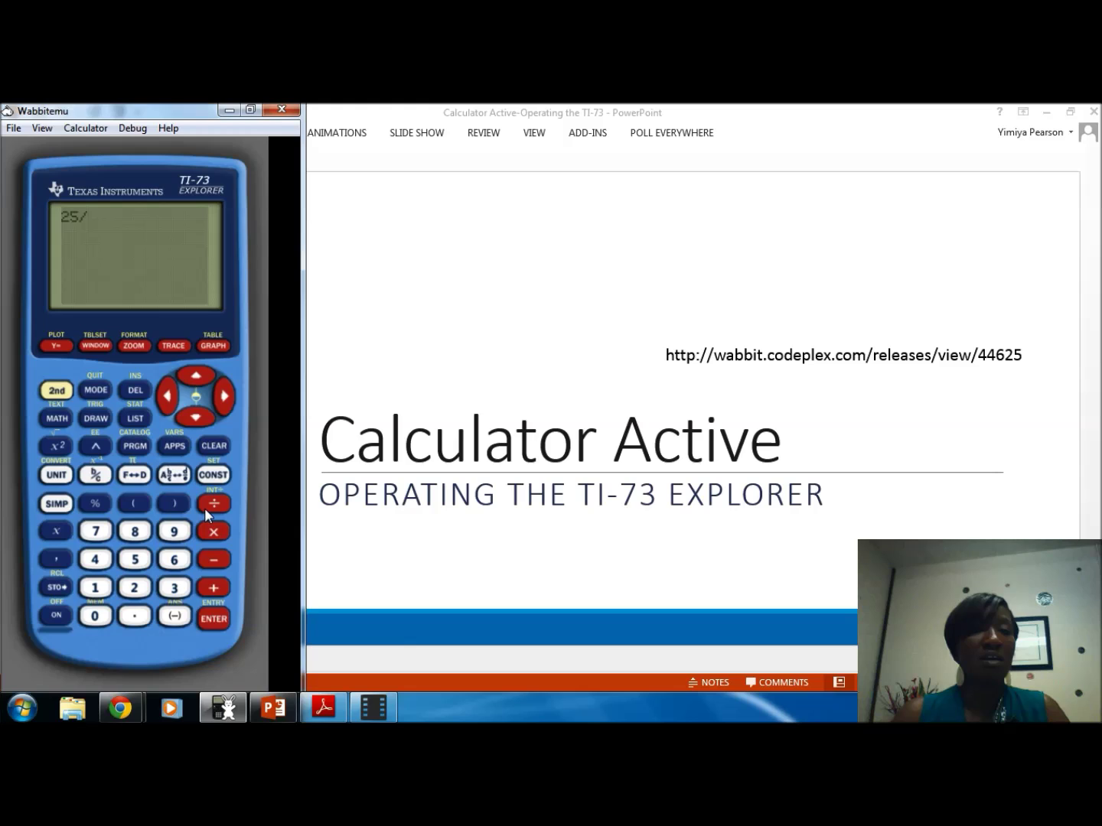
{"action": "left_click", "coordinate": [98, 562]}
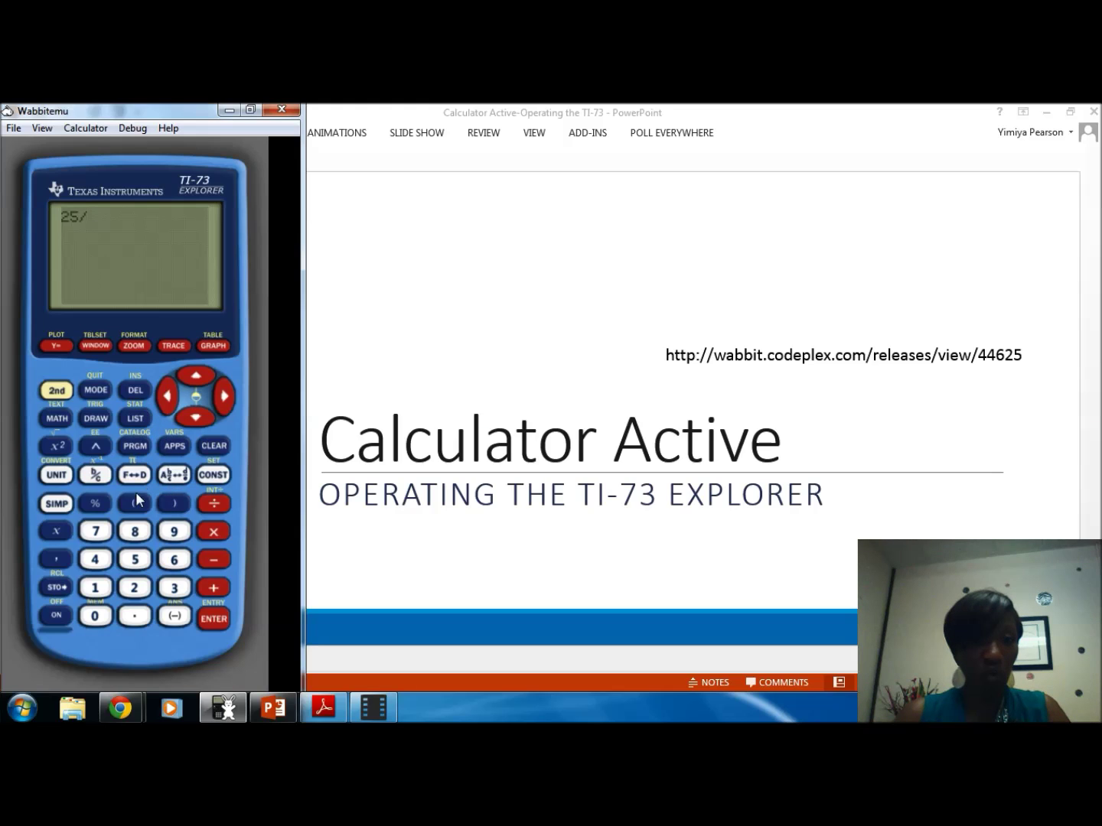
{"action": "left_click", "coordinate": [134, 559]}
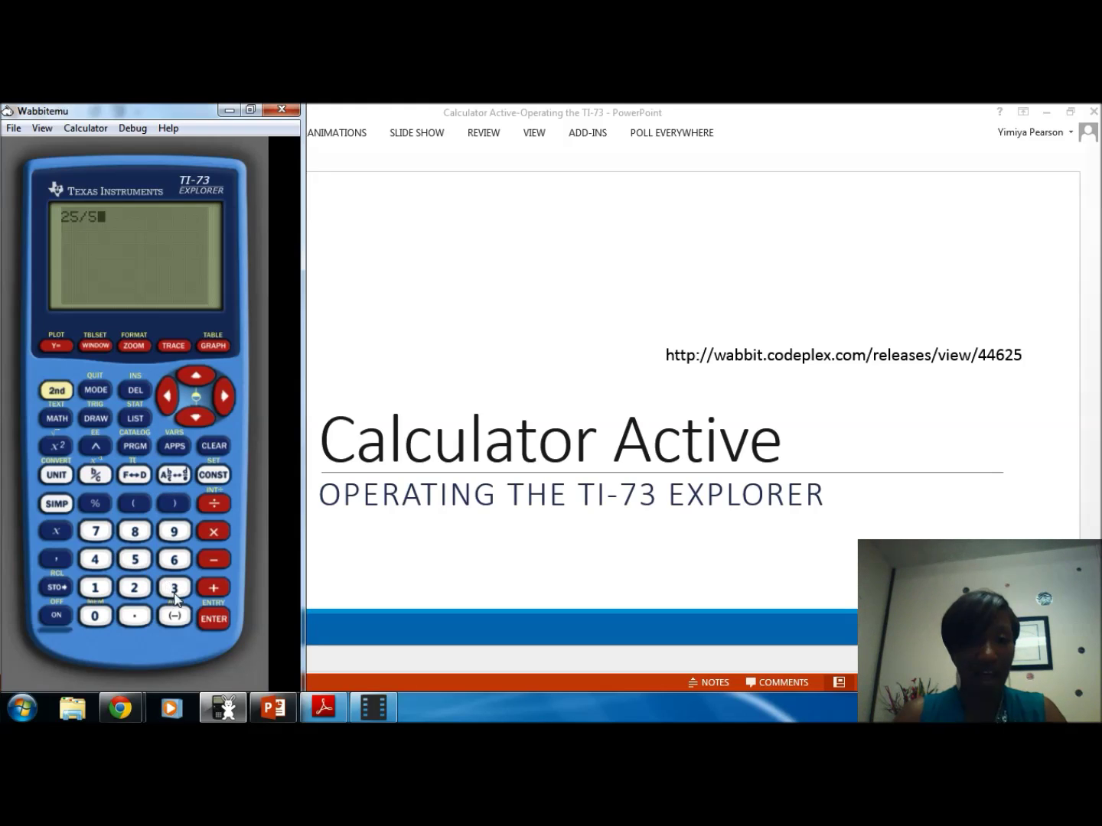
{"action": "left_click", "coordinate": [210, 621]}
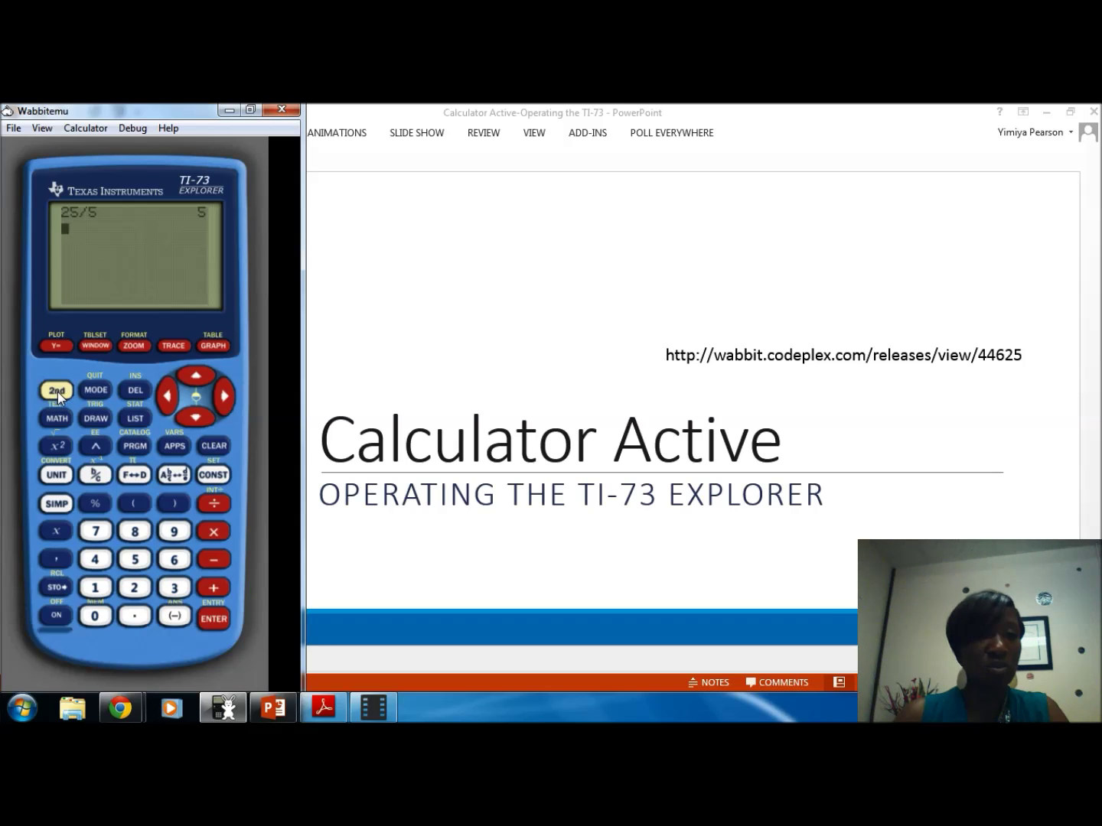
Open the TEXT editor with 2nd+MATH and add the letter M
{"action": "left_click", "coordinate": [53, 418]}
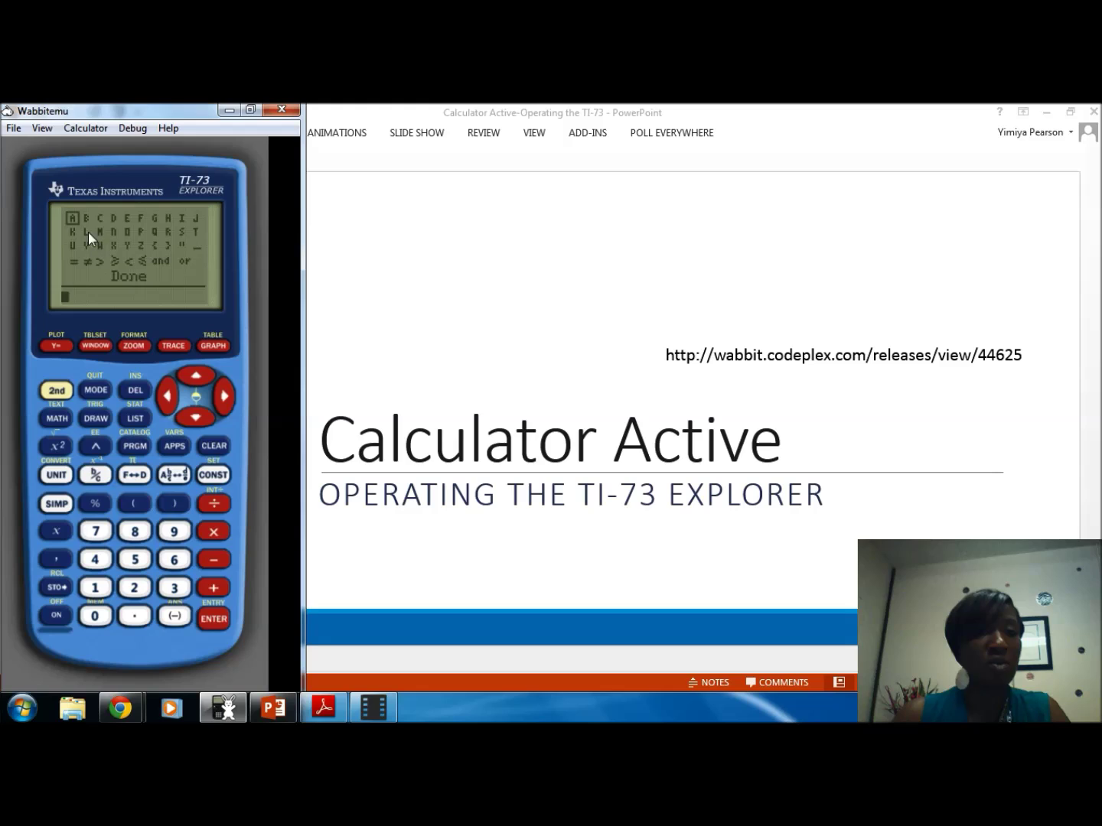
{"action": "left_click", "coordinate": [195, 417]}
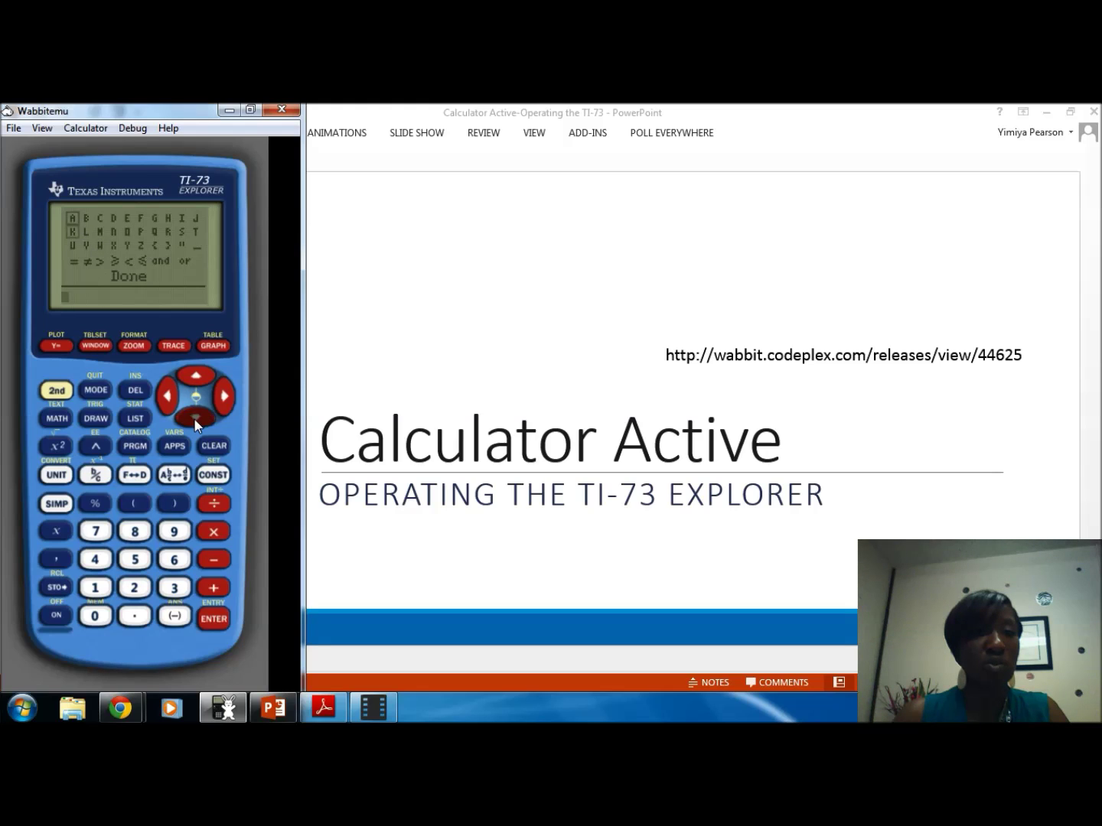
{"action": "left_click", "coordinate": [219, 397]}
{"action": "left_click", "coordinate": [217, 395]}
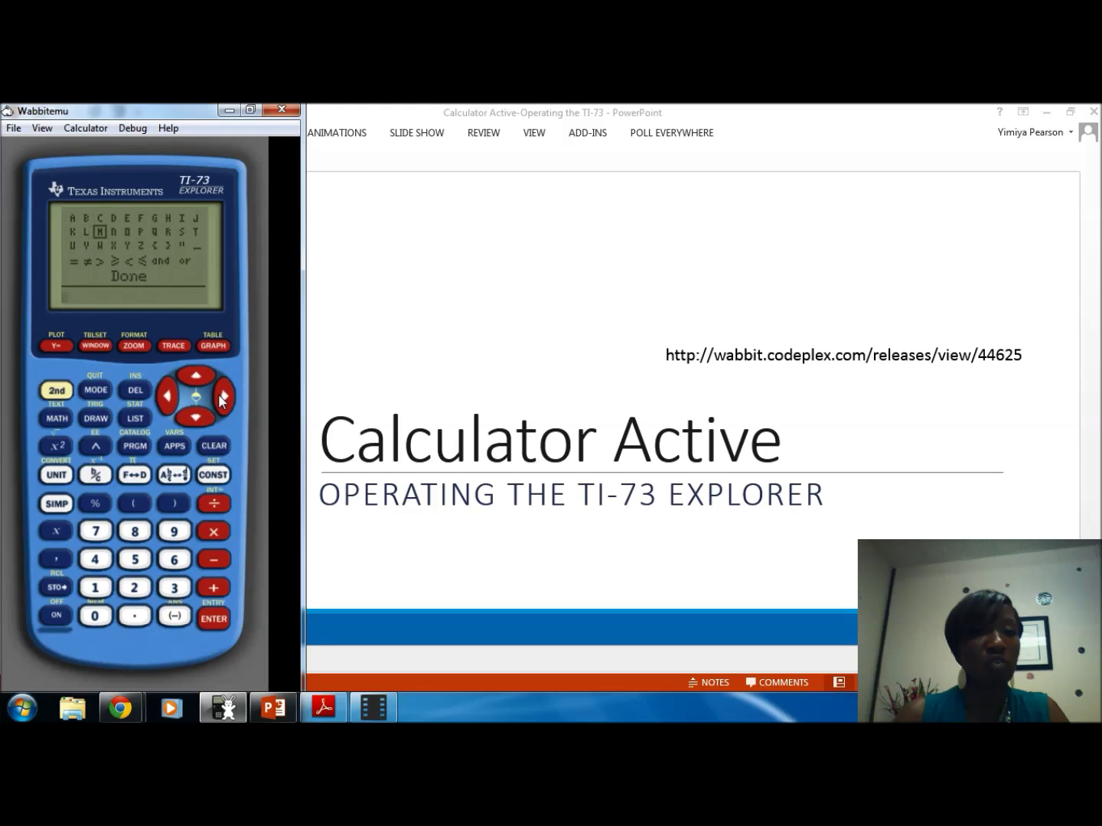
{"action": "left_click", "coordinate": [215, 619]}
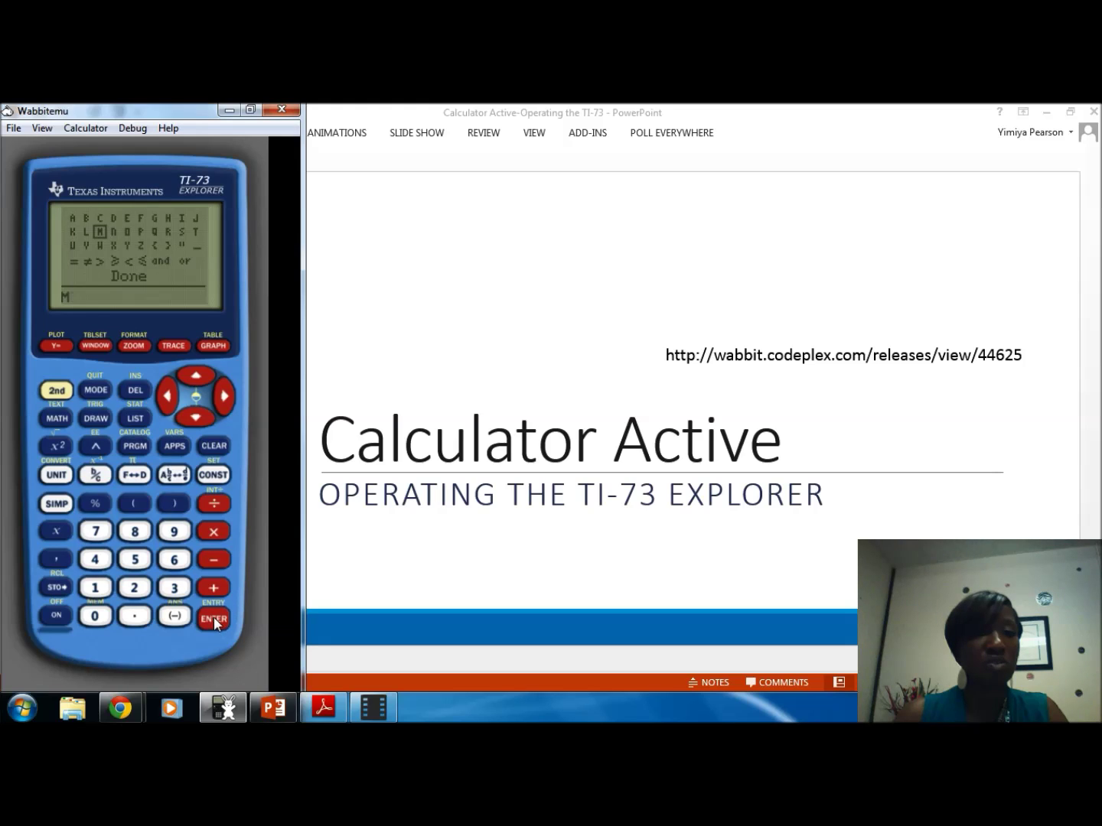
Add the letters A and T in the TEXT editor, giving MAT
{"action": "left_click", "coordinate": [197, 375]}
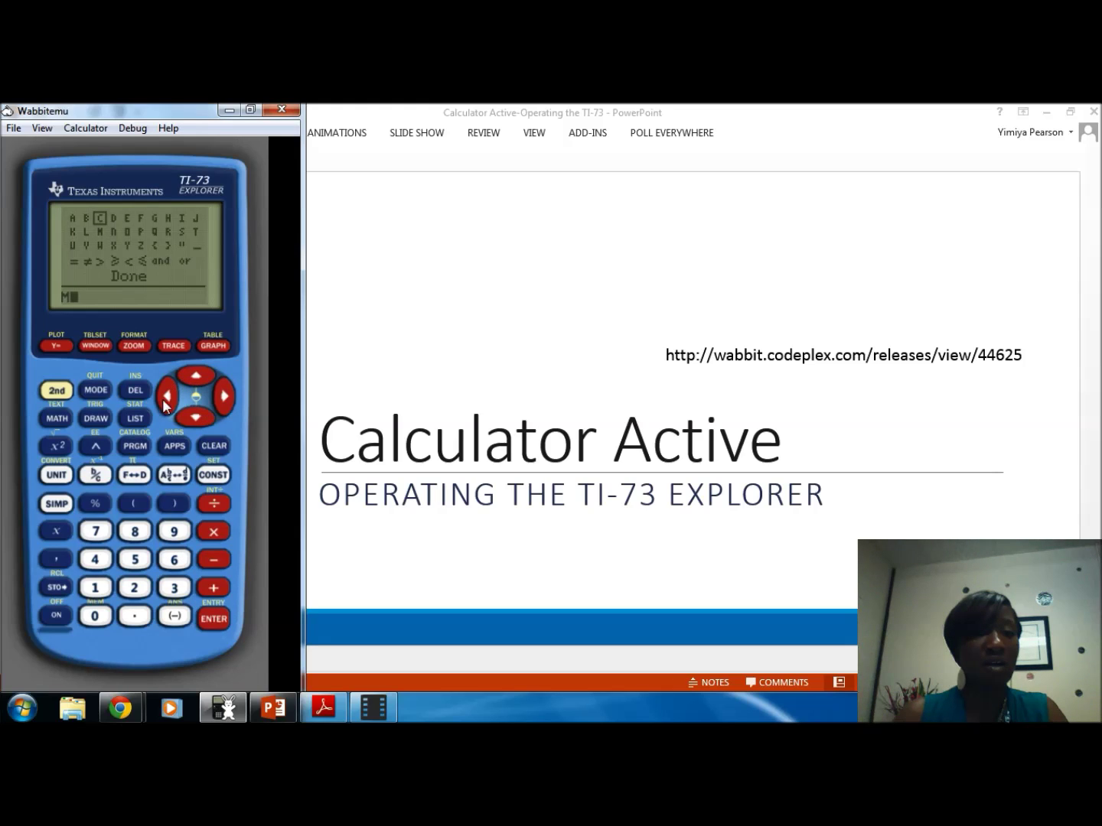
{"action": "left_click", "coordinate": [165, 396]}
{"action": "left_click", "coordinate": [167, 395]}
{"action": "left_click", "coordinate": [214, 622]}
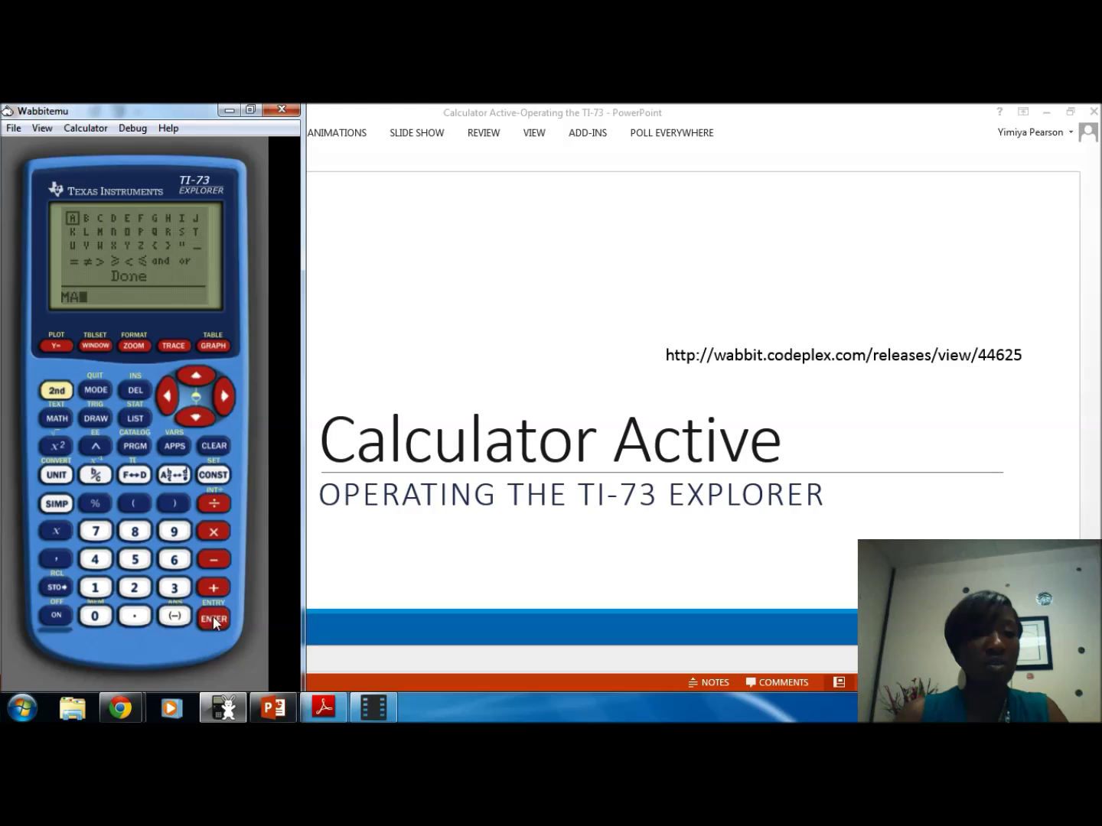
{"action": "left_click", "coordinate": [197, 417]}
{"action": "left_click", "coordinate": [216, 395]}
{"action": "left_click_drag", "start_coordinate": [213, 392], "coordinate": [213, 392]}
{"action": "left_click", "coordinate": [214, 621]}
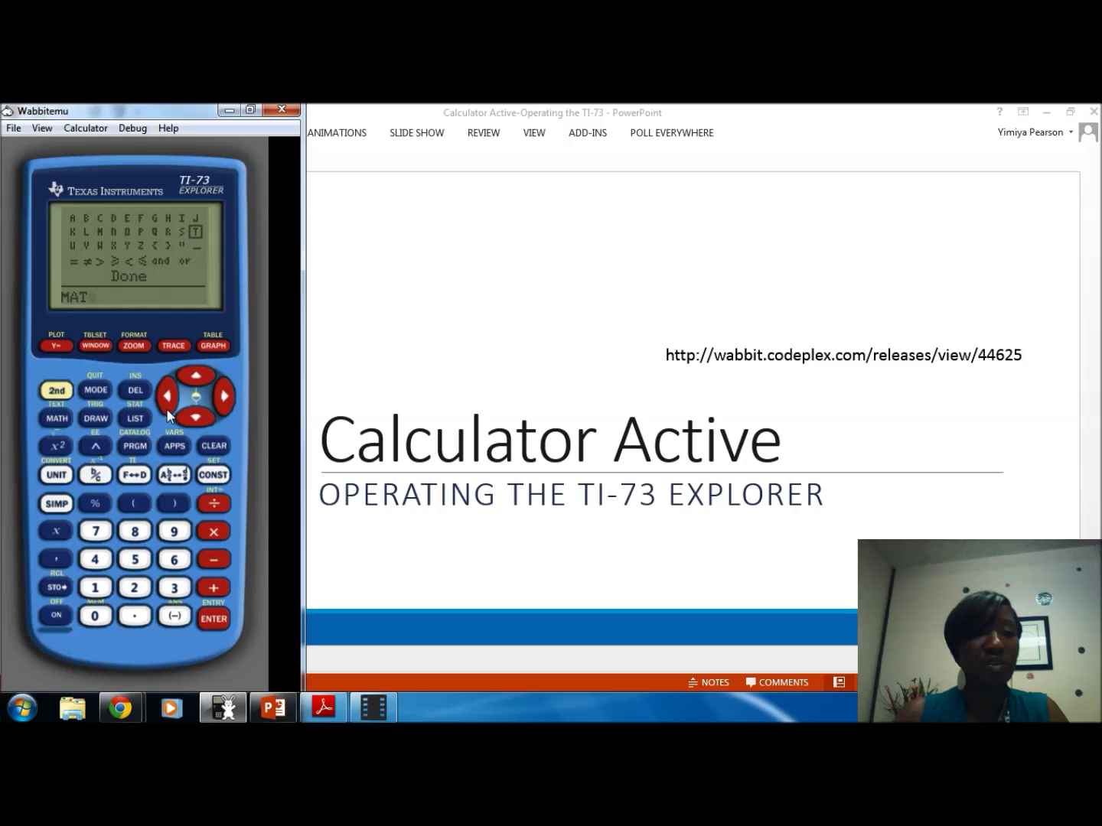
Add H to complete MATH and paste it to the home screen via Done
{"action": "left_click", "coordinate": [191, 374]}
{"action": "left_click", "coordinate": [167, 396]}
{"action": "left_click", "coordinate": [167, 395]}
{"action": "left_click", "coordinate": [215, 620]}
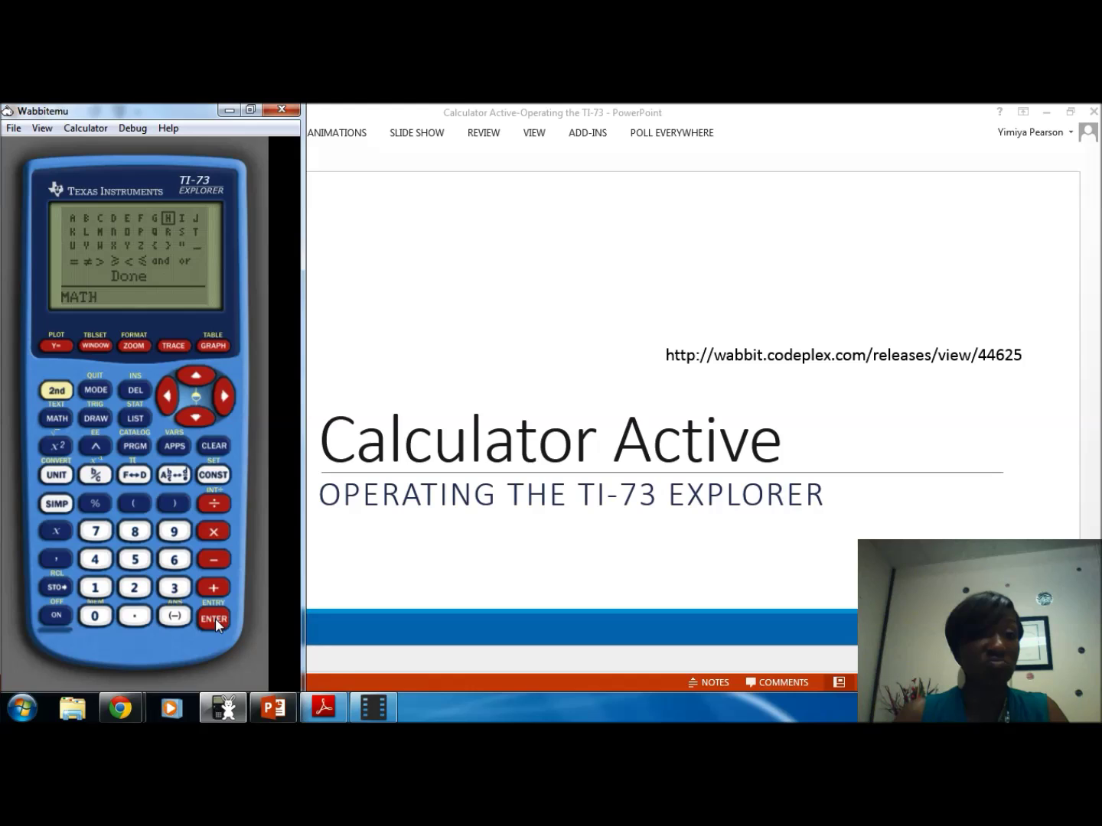
{"action": "left_click", "coordinate": [195, 418]}
{"action": "left_click", "coordinate": [195, 419]}
{"action": "left_click", "coordinate": [195, 418]}
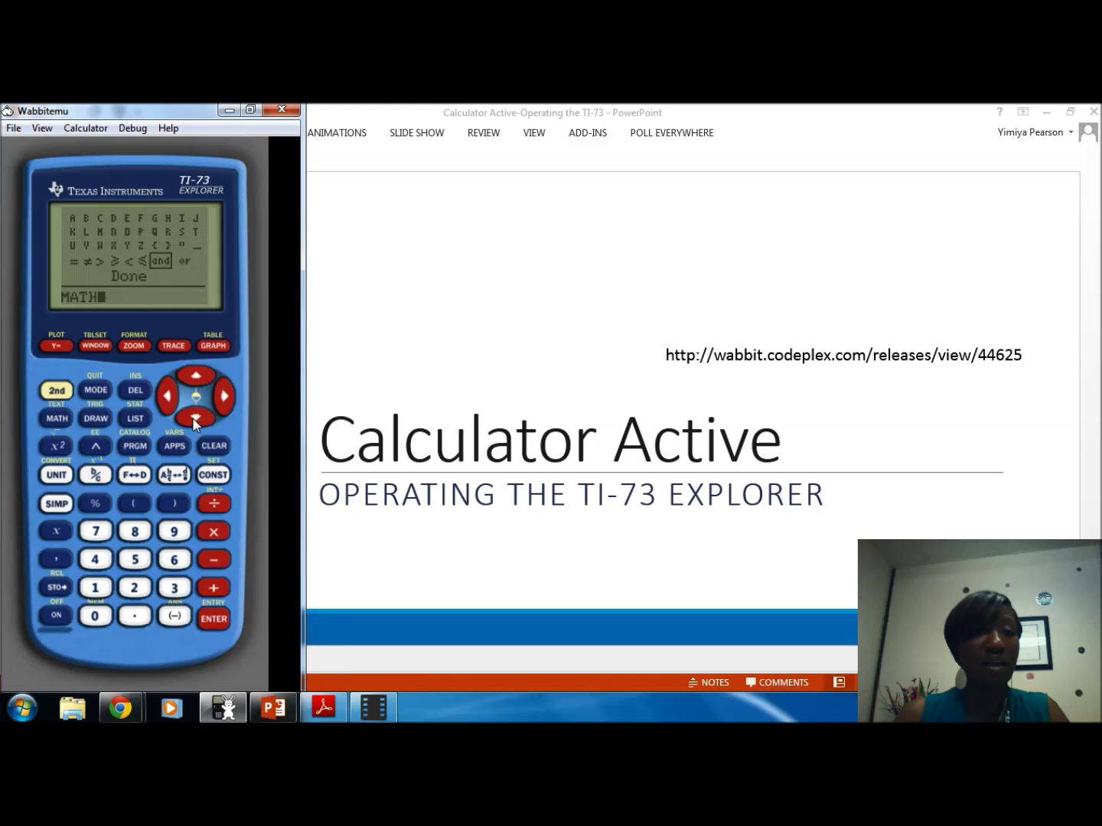
{"action": "left_click", "coordinate": [196, 419]}
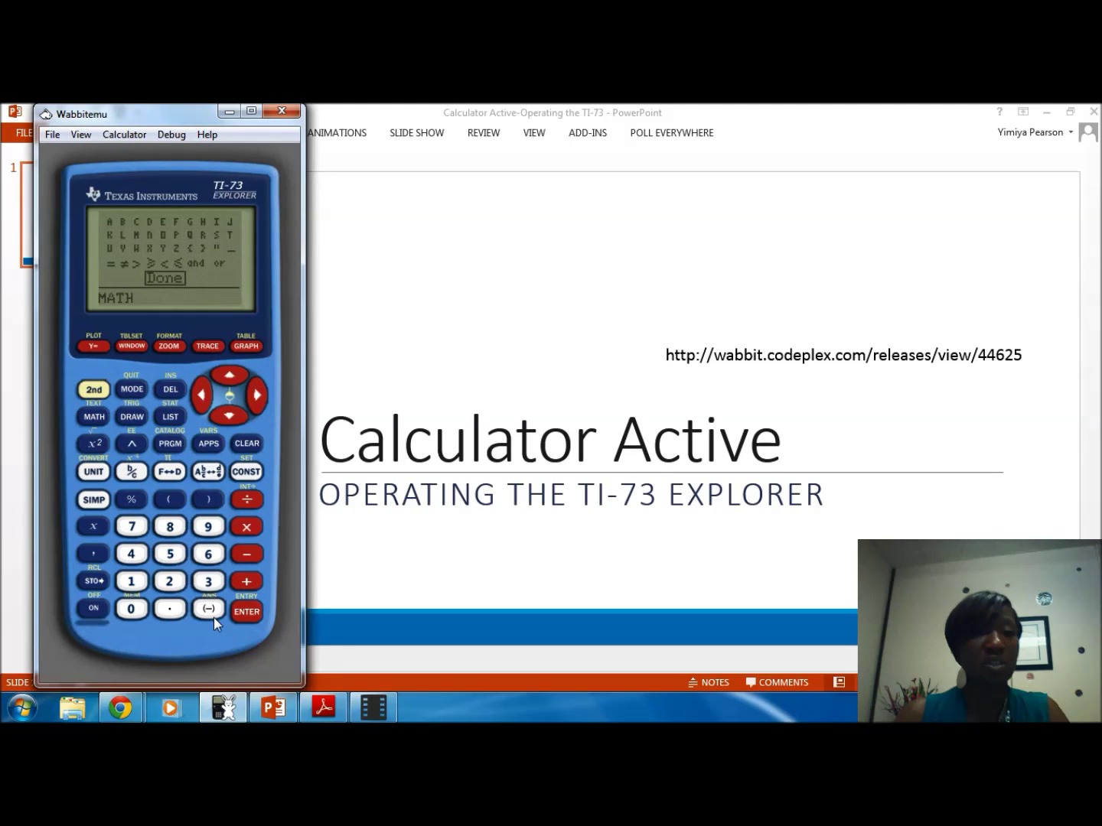
{"action": "left_click", "coordinate": [235, 612]}
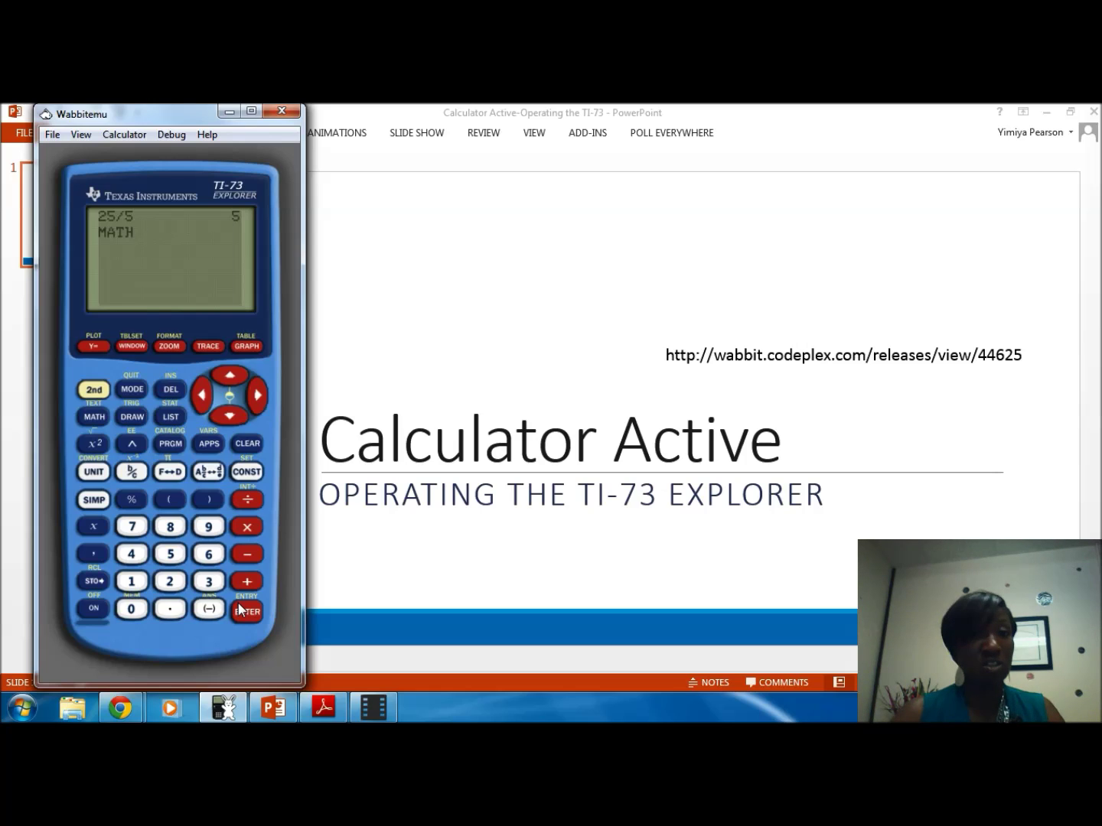
Clear the MATH entry line, leaving the 25/5 = 5 result
{"action": "left_click", "coordinate": [249, 442]}
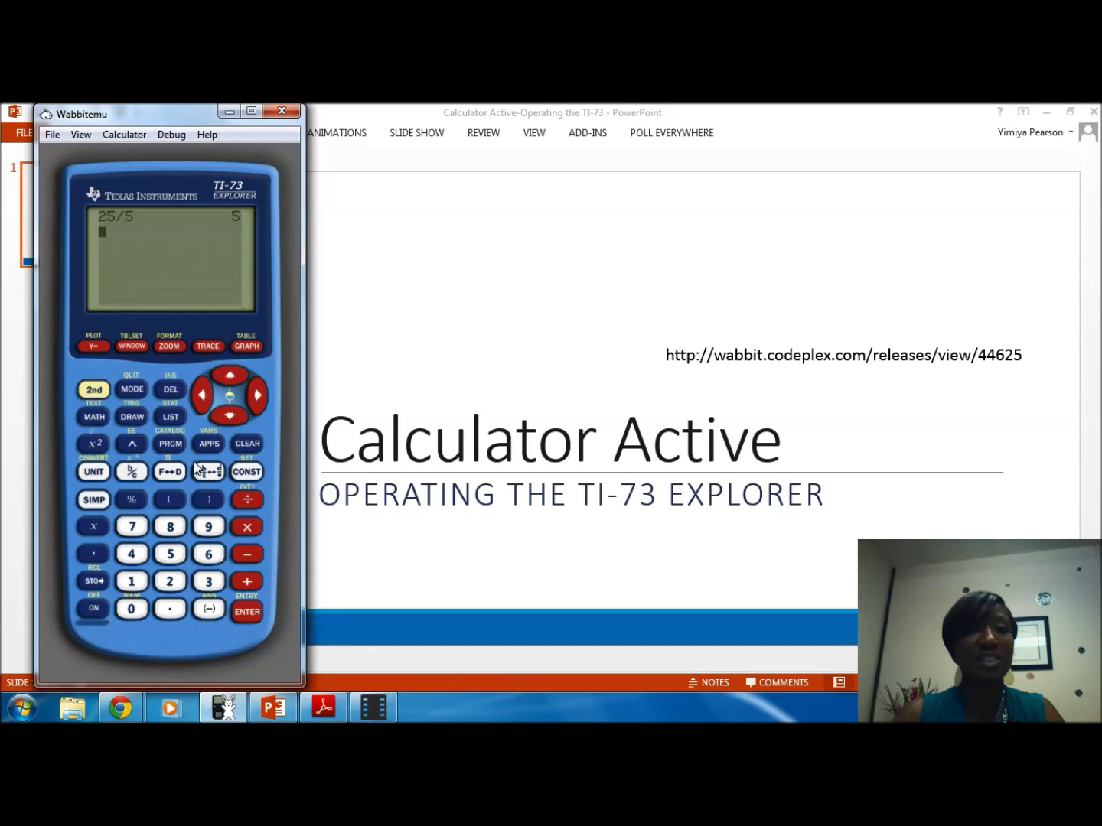
{"action": "left_click", "coordinate": [90, 392]}
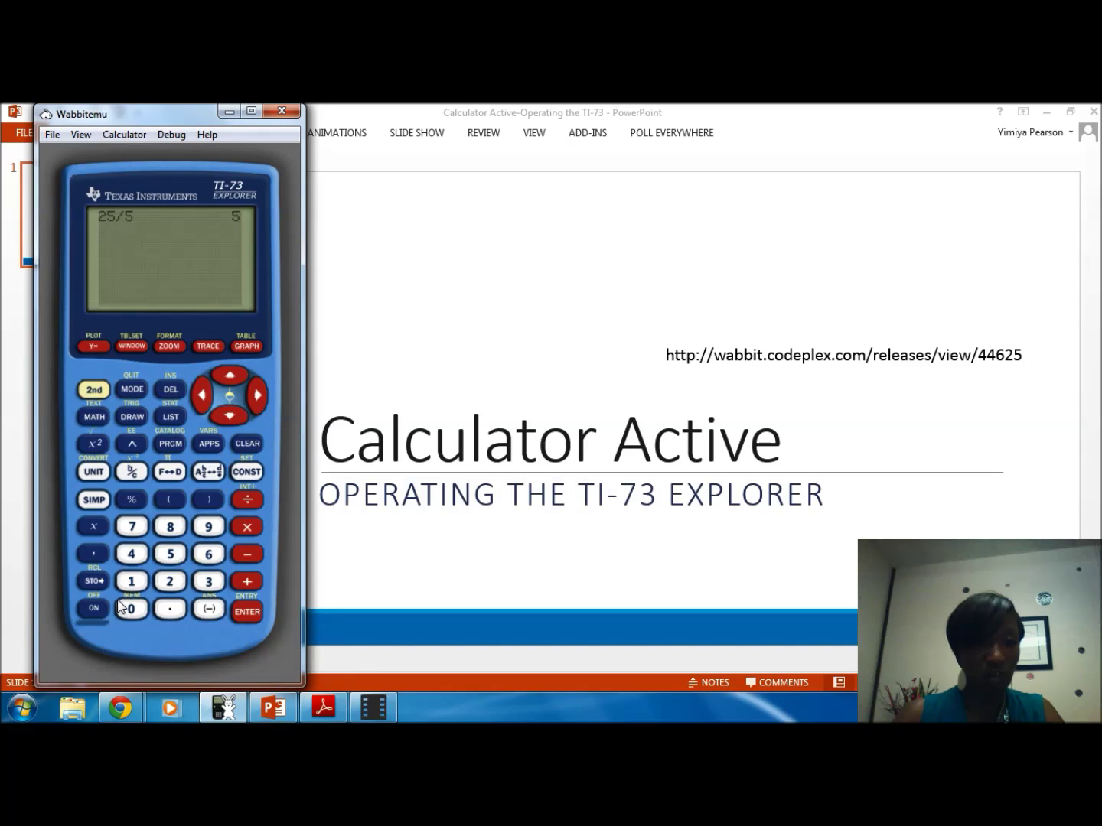
Reset all RAM through MEM > 7:Reset > 1:All RAM > 2:Reset
{"action": "left_click", "coordinate": [89, 390]}
{"action": "left_click", "coordinate": [131, 610]}
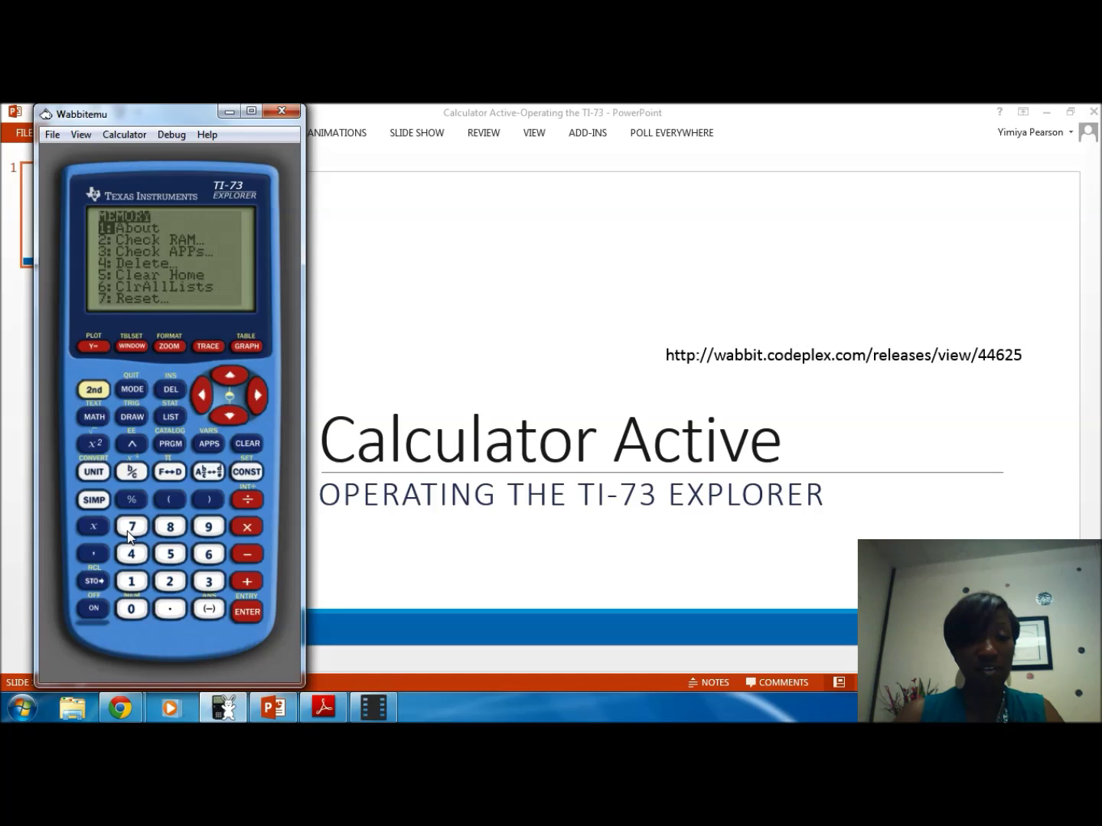
{"action": "left_click", "coordinate": [228, 417]}
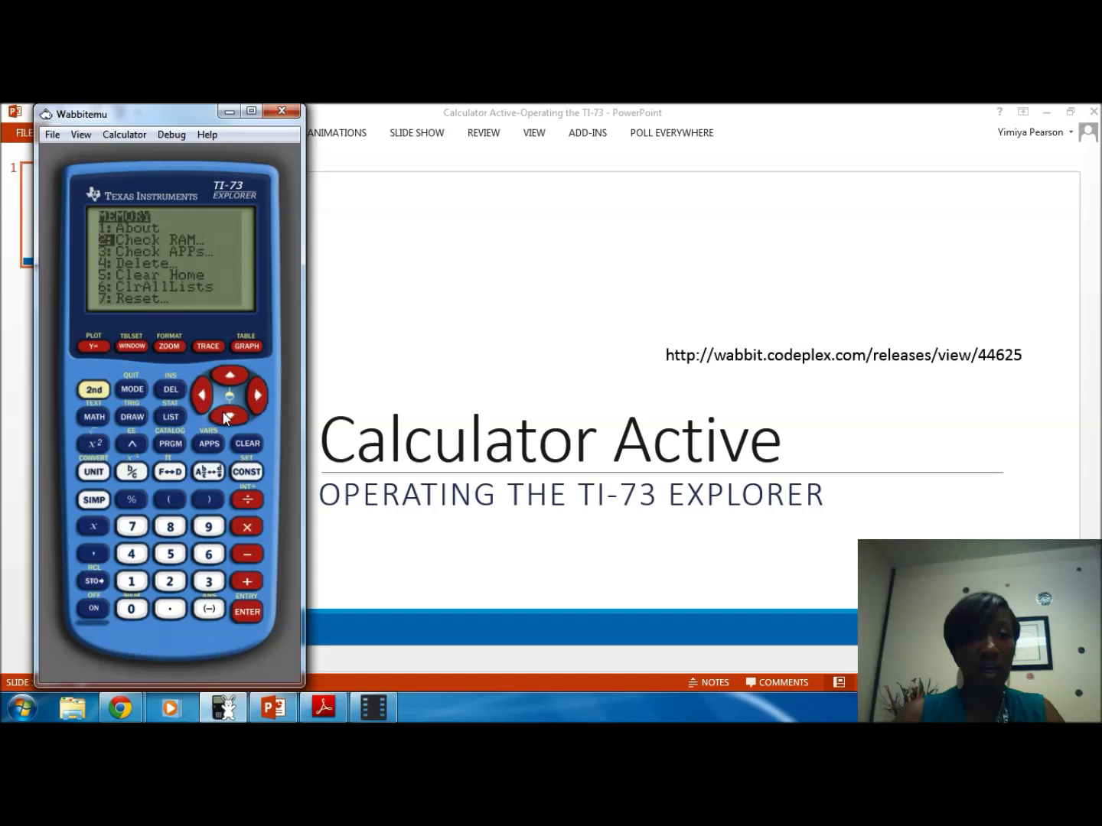
{"action": "left_click", "coordinate": [225, 379]}
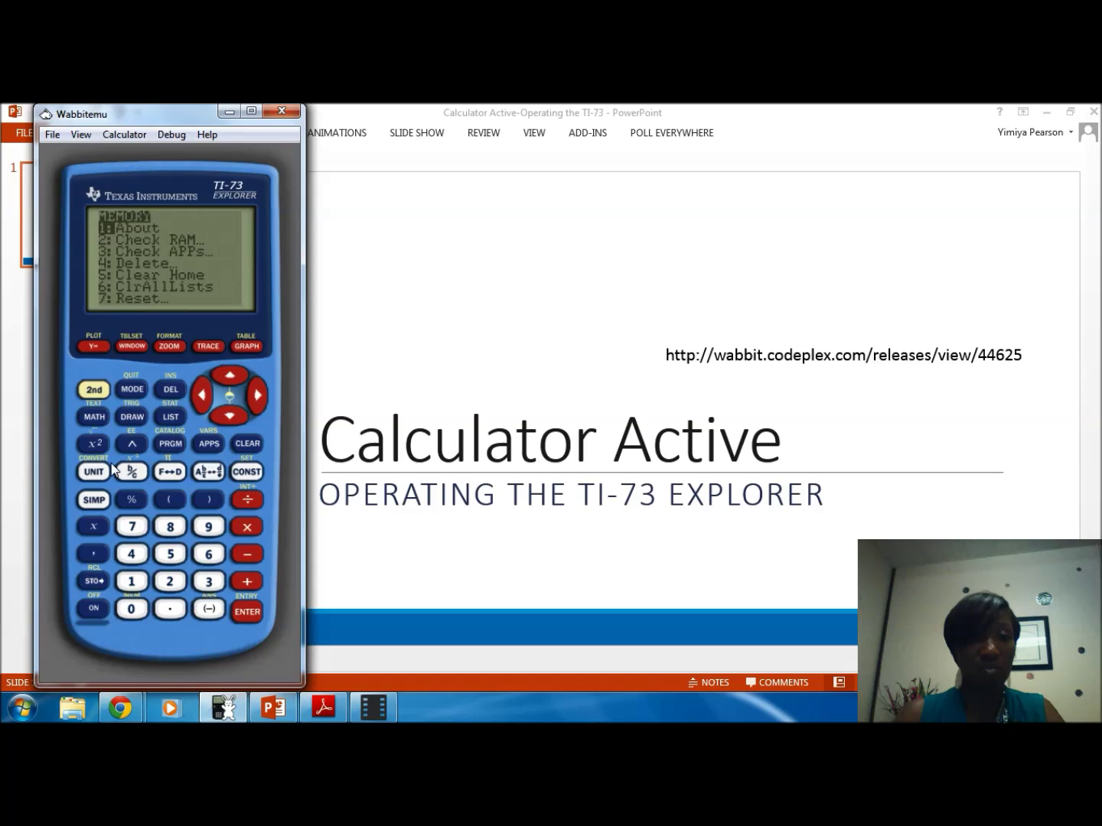
{"action": "left_click", "coordinate": [128, 526]}
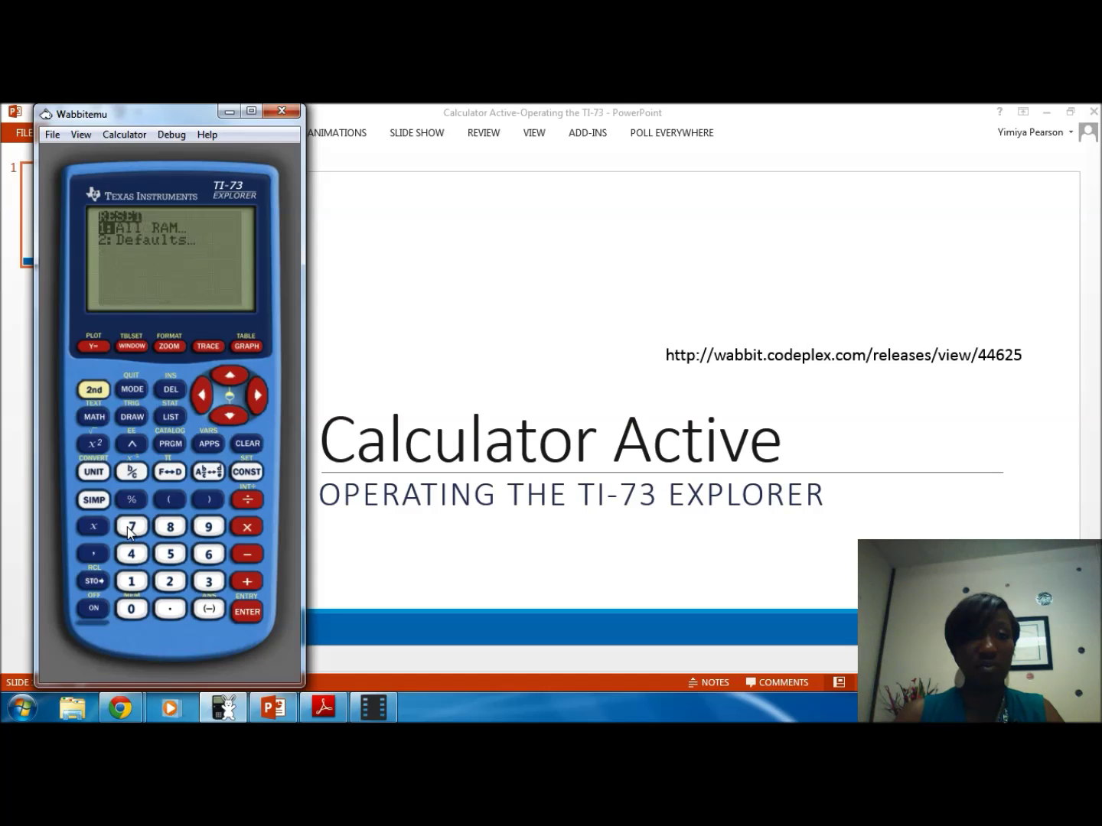
{"action": "left_click", "coordinate": [130, 583]}
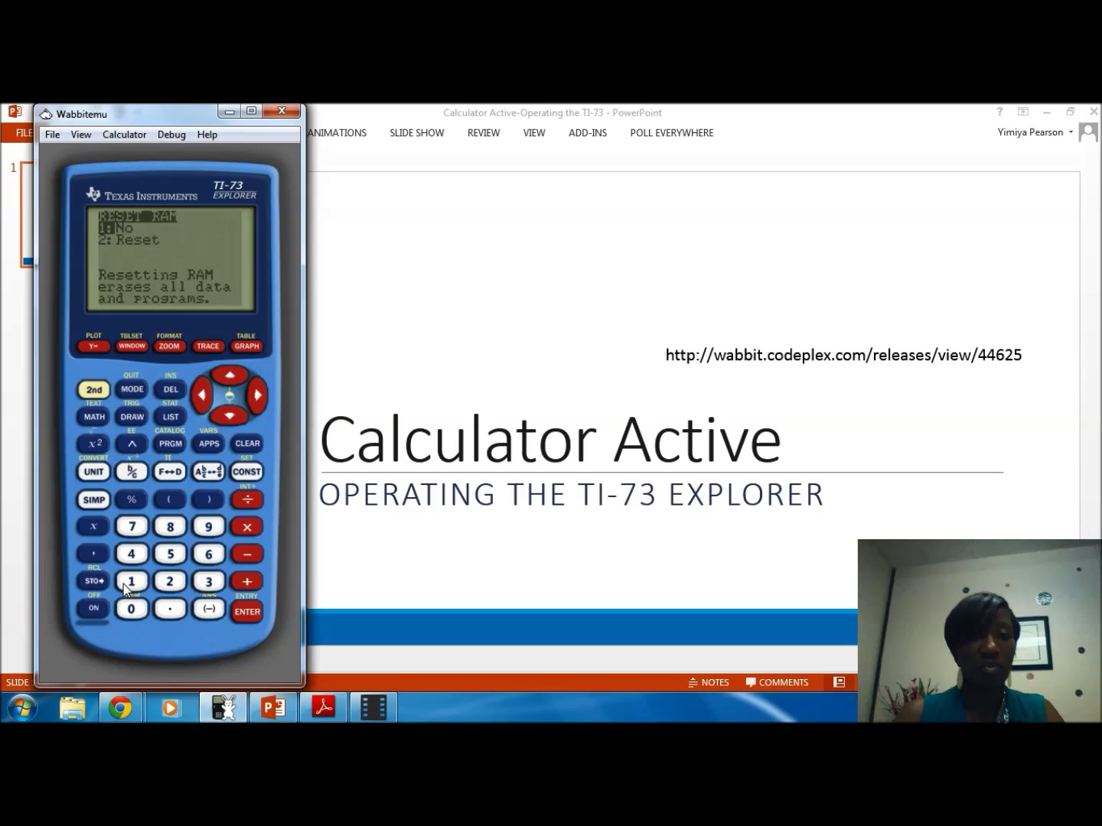
{"action": "left_click", "coordinate": [167, 588]}
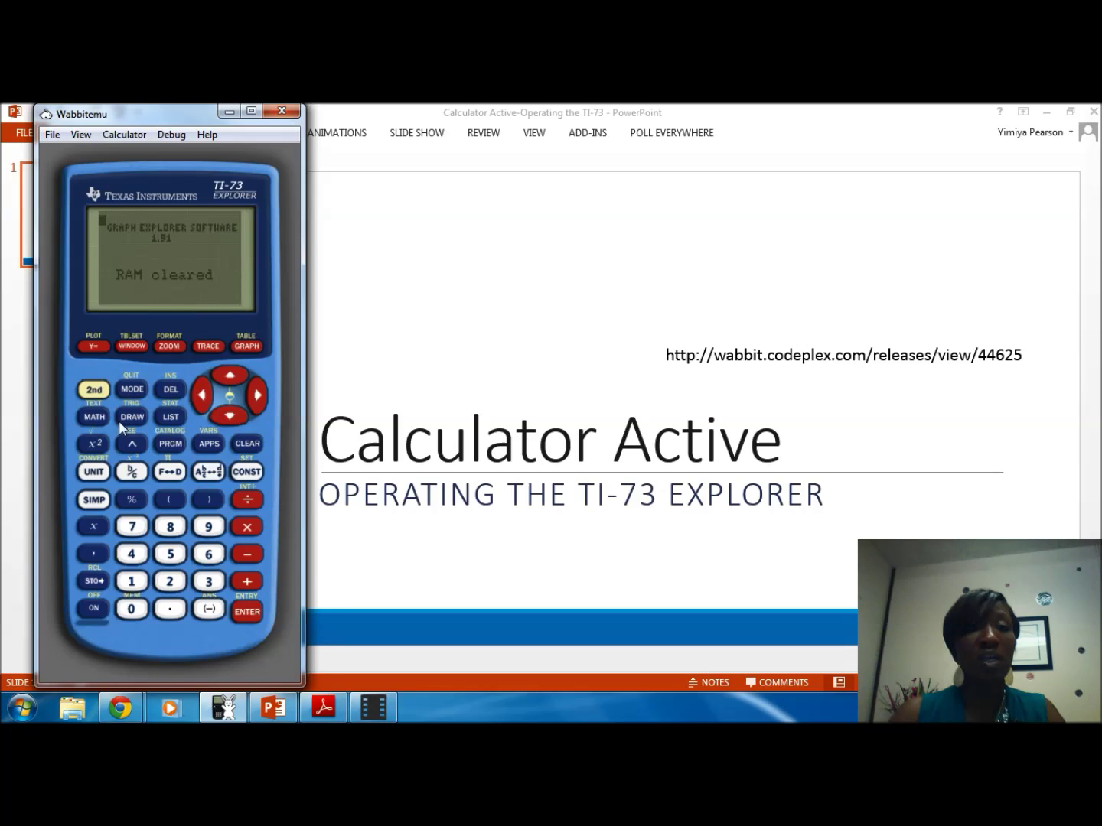
{"action": "left_click", "coordinate": [94, 391]}
Reset All RAM again from the MEM Reset menu, then turn the TI-73 off with 2nd+ON
{"action": "left_click", "coordinate": [129, 606]}
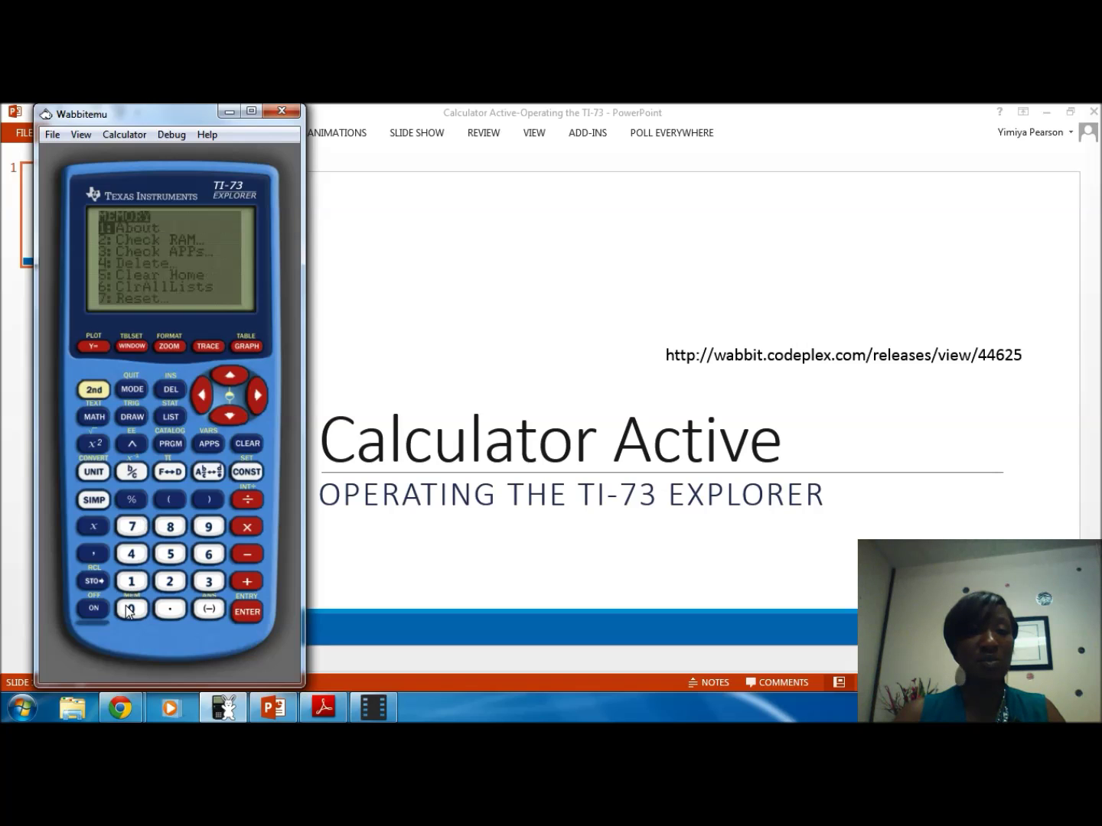
{"action": "left_click", "coordinate": [130, 527]}
{"action": "left_click", "coordinate": [127, 580]}
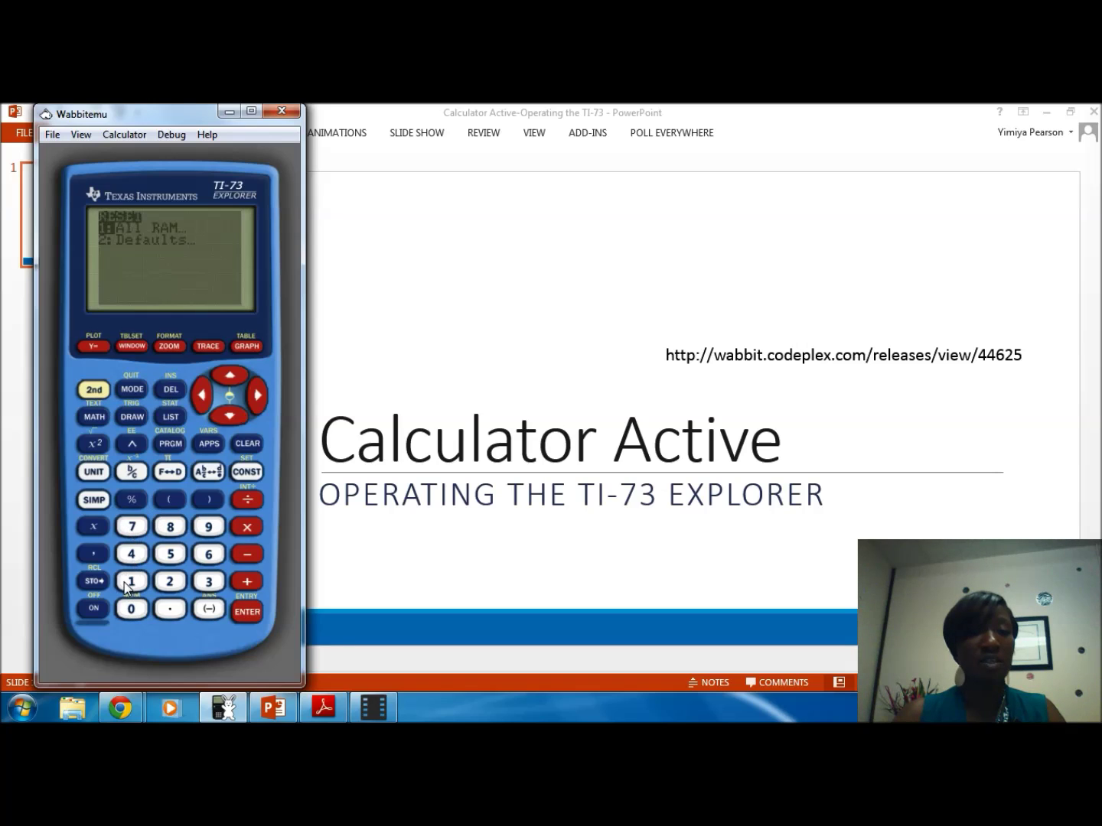
{"action": "left_click", "coordinate": [173, 584]}
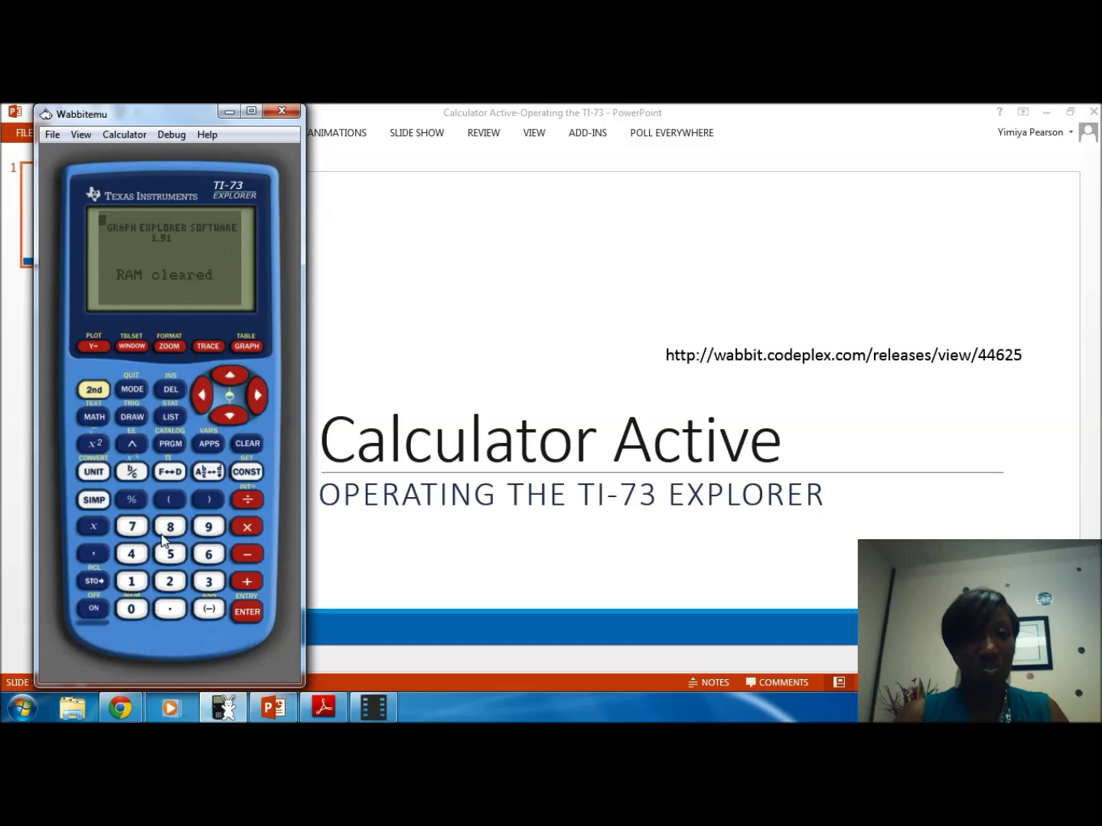
{"action": "left_click", "coordinate": [93, 390]}
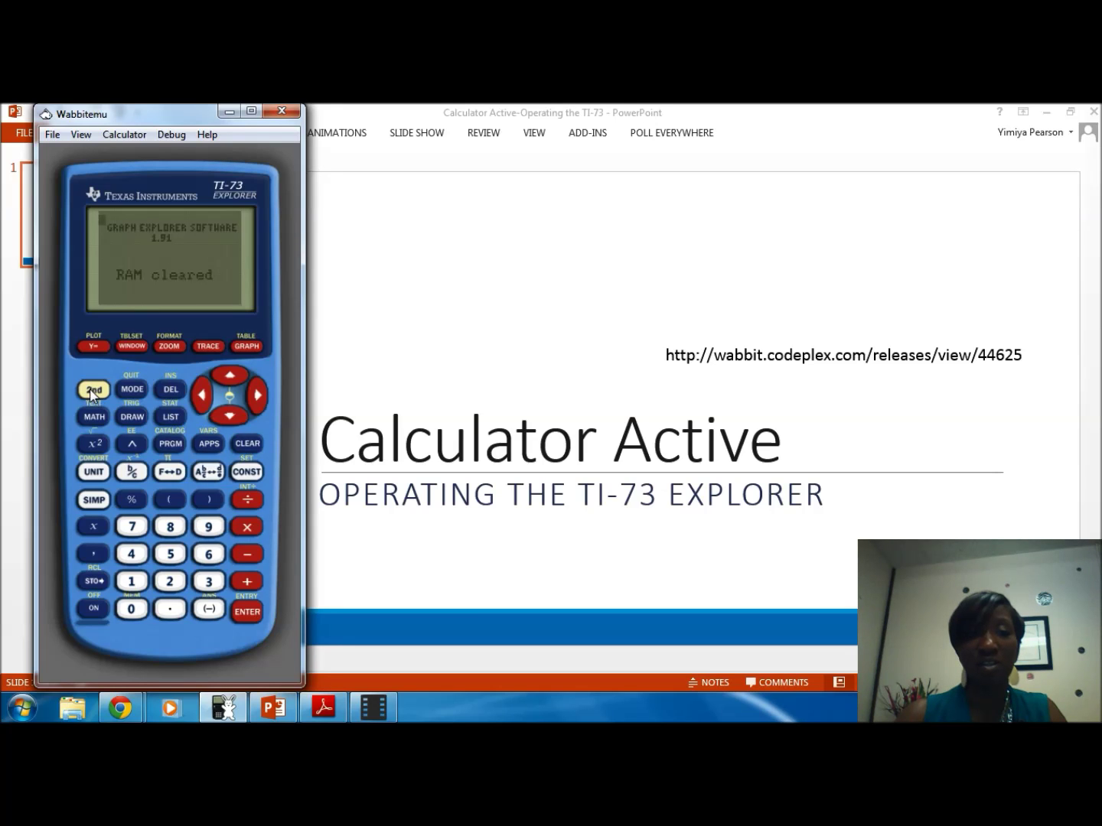
{"action": "left_click", "coordinate": [93, 609]}
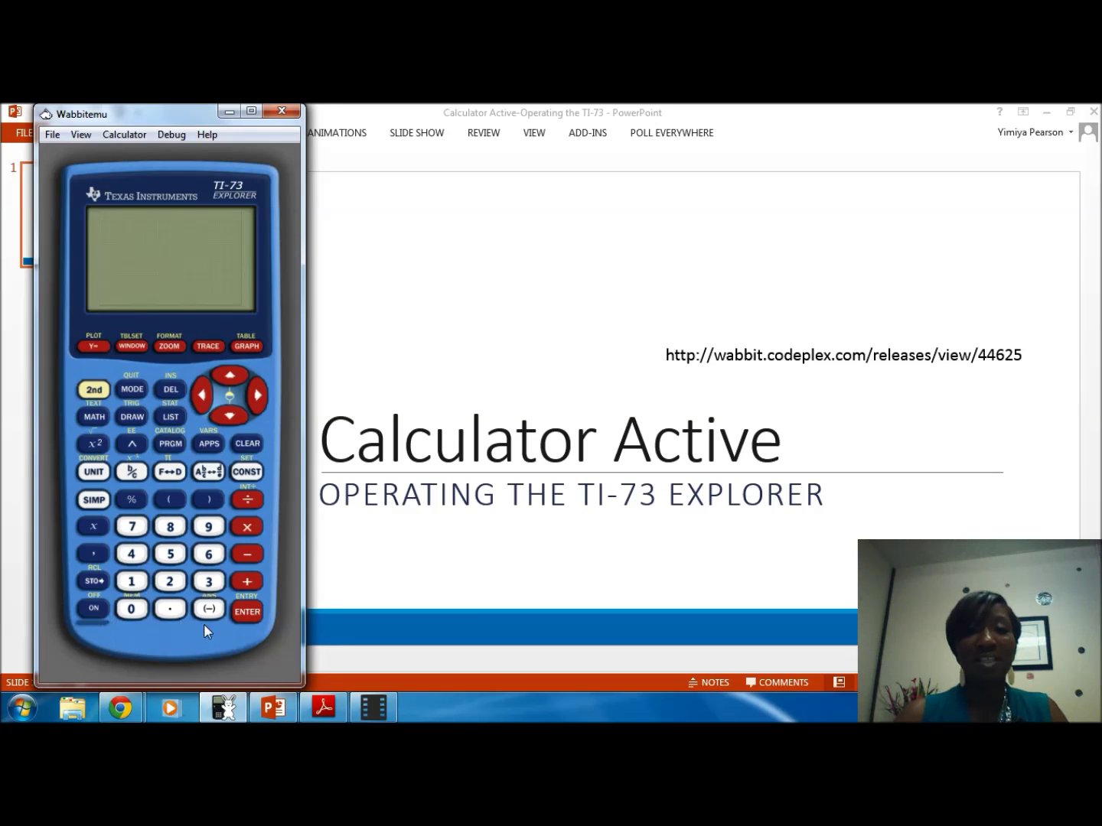